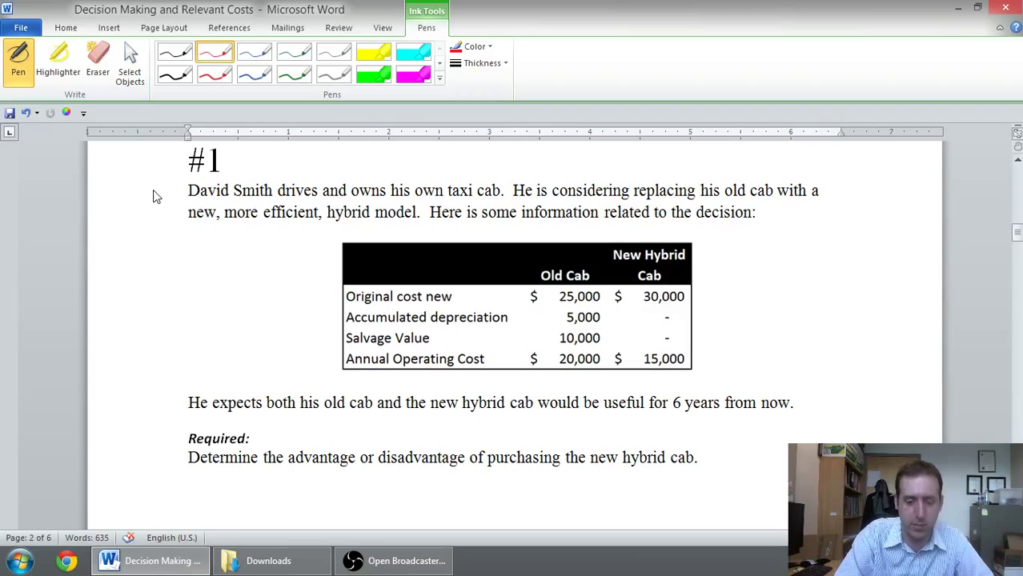
Step: Handwrite "Keep or Replace" in red ink beside the #1 heading
{"action": "left_click_drag", "start_coordinate": [411, 146], "coordinate": [411, 173]}
{"action": "mouse_move", "coordinate": [426, 145]}
{"action": "left_mouse_down"}
{"action": "mouse_move", "coordinate": [414, 160]}
{"action": "mouse_move", "coordinate": [428, 171]}
{"action": "left_mouse_up"}
{"action": "left_click_drag", "start_coordinate": [426, 165], "coordinate": [447, 166]}
{"action": "mouse_move", "coordinate": [451, 159]}
{"action": "left_mouse_down"}
{"action": "mouse_move", "coordinate": [453, 180]}
{"action": "mouse_move", "coordinate": [453, 169]}
{"action": "mouse_move", "coordinate": [489, 160]}
{"action": "left_mouse_up"}
{"action": "mouse_move", "coordinate": [496, 168]}
{"action": "left_mouse_down"}
{"action": "mouse_move", "coordinate": [505, 160]}
{"action": "mouse_move", "coordinate": [571, 172]}
{"action": "mouse_move", "coordinate": [620, 164]}
{"action": "left_mouse_up"}
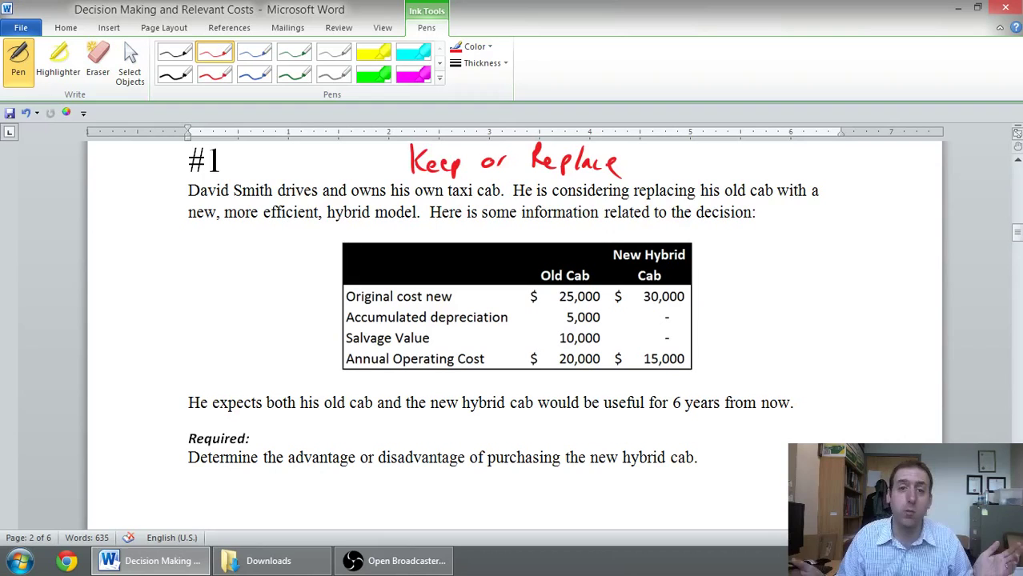
Step: With the black pen, circle the new hybrid cab's 30,000 original cost and cross out the old cab's 25,000
{"action": "left_click", "coordinate": [174, 52]}
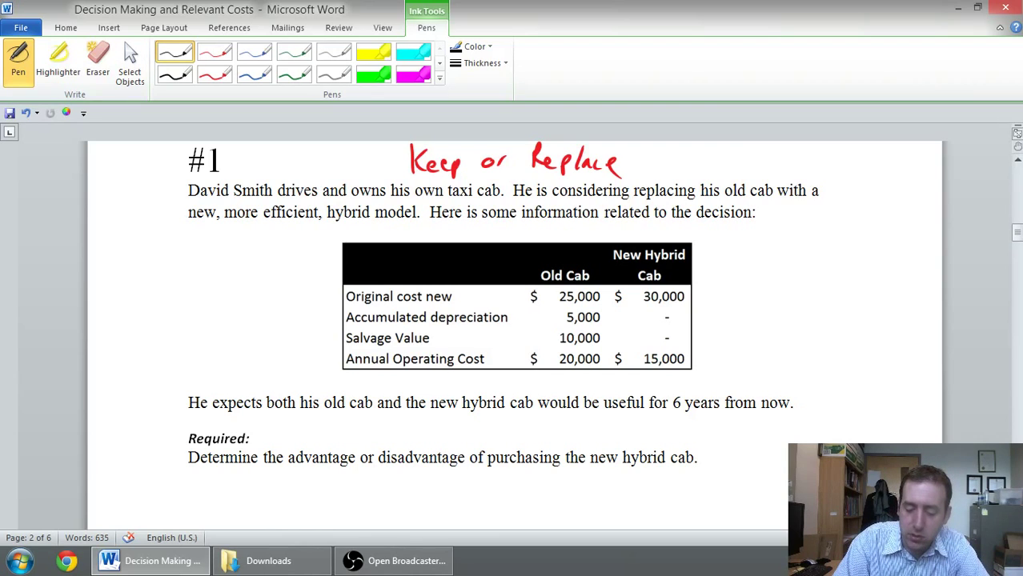
{"action": "mouse_move", "coordinate": [653, 308]}
{"action": "left_mouse_down"}
{"action": "mouse_move", "coordinate": [636, 289]}
{"action": "mouse_move", "coordinate": [669, 284]}
{"action": "mouse_move", "coordinate": [664, 313]}
{"action": "mouse_move", "coordinate": [632, 309]}
{"action": "left_mouse_up"}
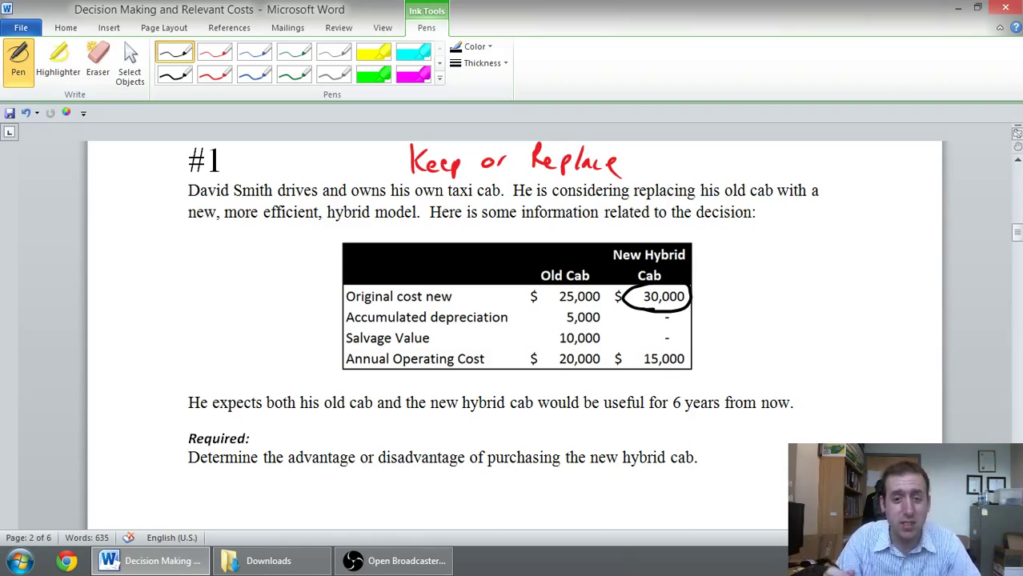
{"action": "mouse_move", "coordinate": [552, 305]}
{"action": "left_mouse_down"}
{"action": "mouse_move", "coordinate": [608, 285]}
{"action": "mouse_move", "coordinate": [600, 303]}
{"action": "left_mouse_up"}
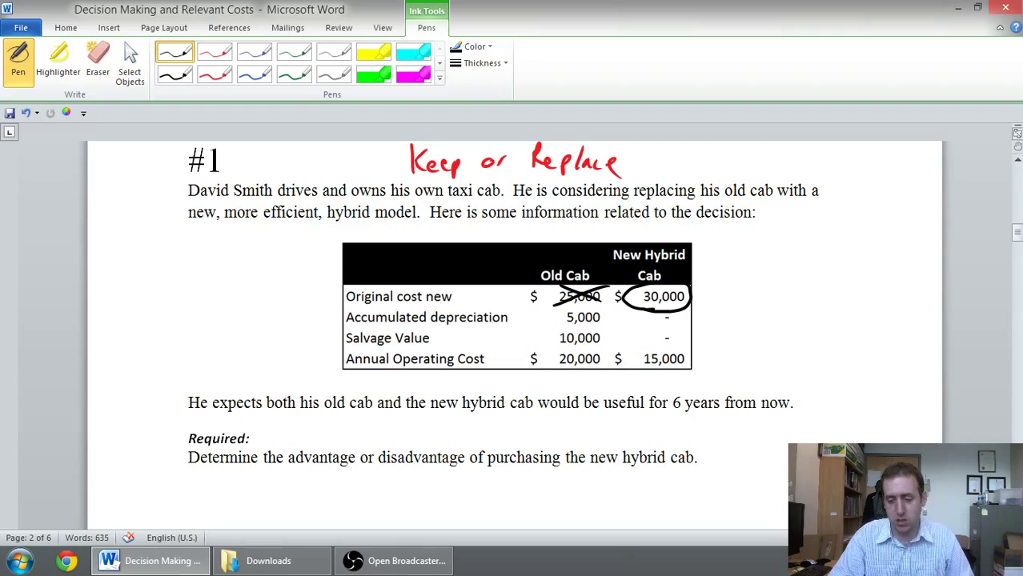
Step: Handwrite a circled 1 followed by "Not Sunk" in the margin beside the cab data table
{"action": "left_click_drag", "start_coordinate": [785, 215], "coordinate": [777, 235]}
{"action": "mouse_move", "coordinate": [793, 210]}
{"action": "left_mouse_down"}
{"action": "mouse_move", "coordinate": [795, 234]}
{"action": "mouse_move", "coordinate": [821, 232]}
{"action": "mouse_move", "coordinate": [839, 210]}
{"action": "left_mouse_up"}
{"action": "mouse_move", "coordinate": [842, 219]}
{"action": "left_mouse_down"}
{"action": "mouse_move", "coordinate": [850, 234]}
{"action": "mouse_move", "coordinate": [865, 228]}
{"action": "left_mouse_up"}
{"action": "left_click_drag", "start_coordinate": [874, 220], "coordinate": [895, 222]}
{"action": "left_click_drag", "start_coordinate": [897, 211], "coordinate": [911, 224]}
Step: Handwrite a circled 2 followed by "Differential" below the "Not Sunk" note
{"action": "left_click_drag", "start_coordinate": [778, 244], "coordinate": [823, 254]}
{"action": "mouse_move", "coordinate": [821, 237]}
{"action": "left_mouse_down"}
{"action": "mouse_move", "coordinate": [824, 255]}
{"action": "mouse_move", "coordinate": [836, 252]}
{"action": "left_mouse_up"}
{"action": "left_click_drag", "start_coordinate": [846, 238], "coordinate": [844, 258]}
{"action": "mouse_move", "coordinate": [853, 237]}
{"action": "left_mouse_down"}
{"action": "mouse_move", "coordinate": [852, 258]}
{"action": "mouse_move", "coordinate": [866, 256]}
{"action": "left_mouse_up"}
{"action": "left_click_drag", "start_coordinate": [867, 251], "coordinate": [890, 257]}
{"action": "left_click_drag", "start_coordinate": [892, 250], "coordinate": [895, 257]}
{"action": "mouse_move", "coordinate": [888, 245]}
{"action": "left_mouse_down"}
{"action": "mouse_move", "coordinate": [901, 245]}
{"action": "mouse_move", "coordinate": [898, 257]}
{"action": "mouse_move", "coordinate": [917, 256]}
{"action": "left_mouse_up"}
{"action": "left_click_drag", "start_coordinate": [924, 240], "coordinate": [925, 263]}
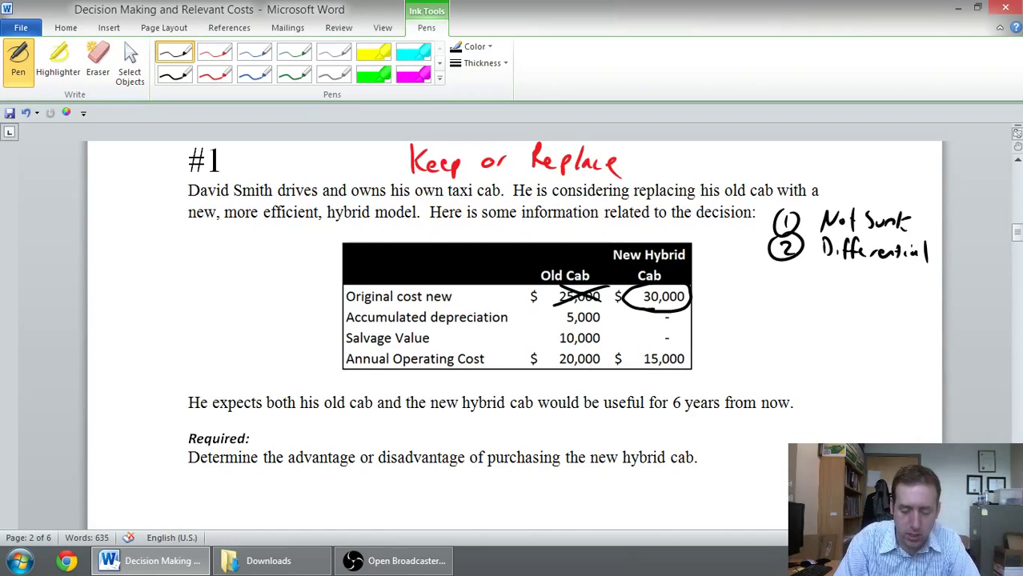
Step: Cross out the old cab's 5,000 accumulated depreciation and circle its 10,000 salvage value and both cabs' annual operating costs
{"action": "left_click_drag", "start_coordinate": [560, 328], "coordinate": [620, 306]}
{"action": "left_click_drag", "start_coordinate": [565, 303], "coordinate": [601, 322]}
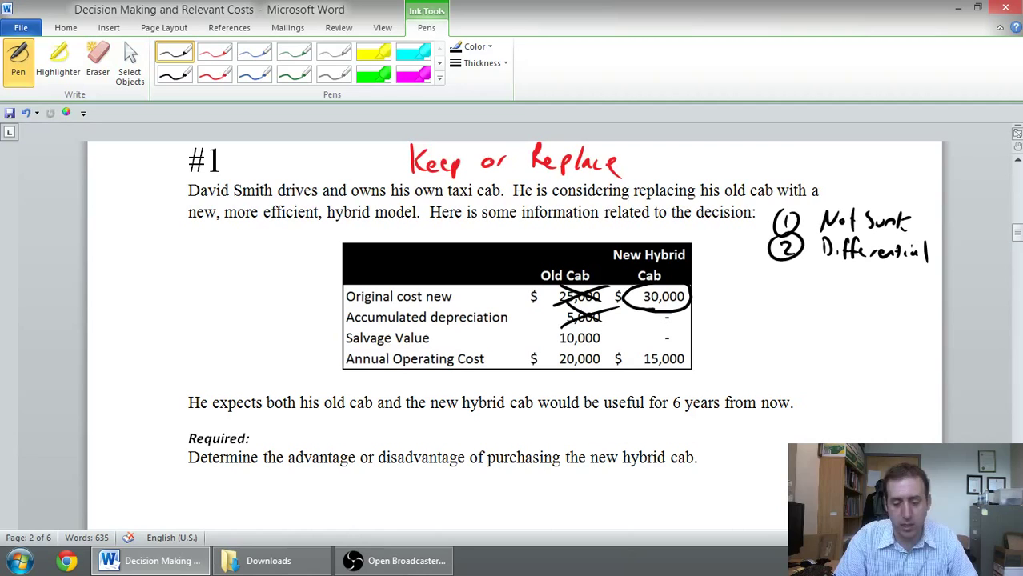
{"action": "mouse_move", "coordinate": [570, 351]}
{"action": "left_mouse_down"}
{"action": "mouse_move", "coordinate": [551, 344]}
{"action": "mouse_move", "coordinate": [606, 331]}
{"action": "mouse_move", "coordinate": [564, 350]}
{"action": "left_mouse_up"}
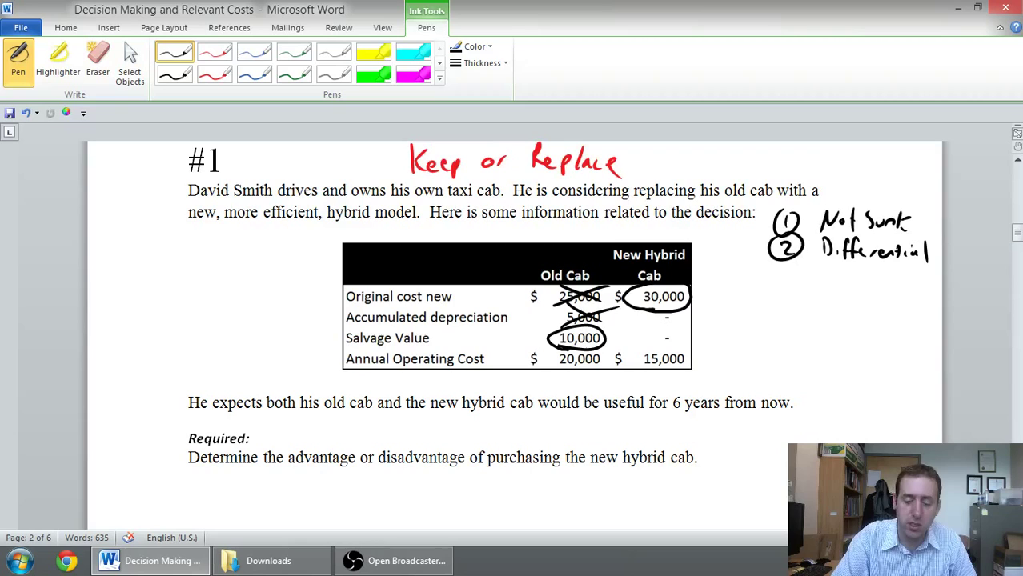
{"action": "mouse_move", "coordinate": [559, 378]}
{"action": "left_mouse_down"}
{"action": "mouse_move", "coordinate": [596, 353]}
{"action": "mouse_move", "coordinate": [560, 377]}
{"action": "left_mouse_up"}
{"action": "mouse_move", "coordinate": [653, 373]}
{"action": "left_mouse_down"}
{"action": "mouse_move", "coordinate": [633, 370]}
{"action": "mouse_move", "coordinate": [641, 377]}
{"action": "left_mouse_up"}
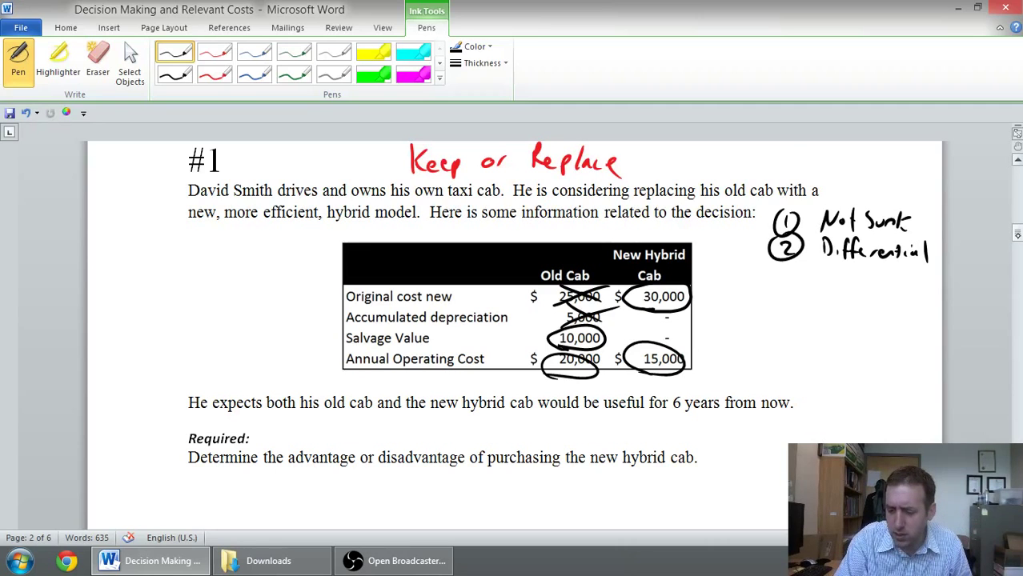
Step: Handwrite the comparison headings "Keep vs Replace" in the blank space below the Required question
{"action": "left_click_drag", "start_coordinate": [1017, 233], "coordinate": [1016, 243]}
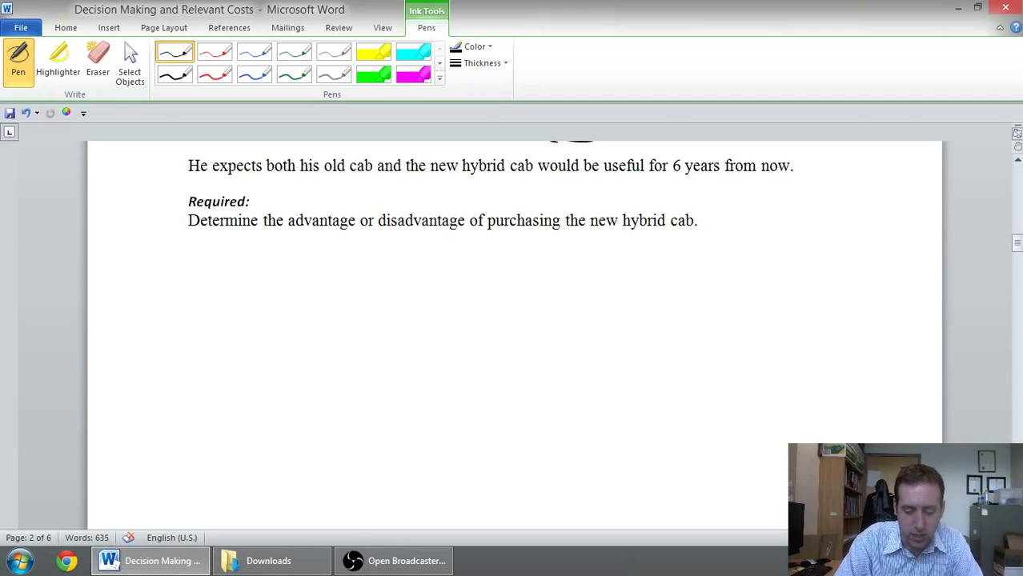
{"action": "mouse_move", "coordinate": [460, 245]}
{"action": "left_mouse_down"}
{"action": "mouse_move", "coordinate": [461, 273]}
{"action": "mouse_move", "coordinate": [482, 273]}
{"action": "left_mouse_up"}
{"action": "left_click_drag", "start_coordinate": [485, 268], "coordinate": [497, 269]}
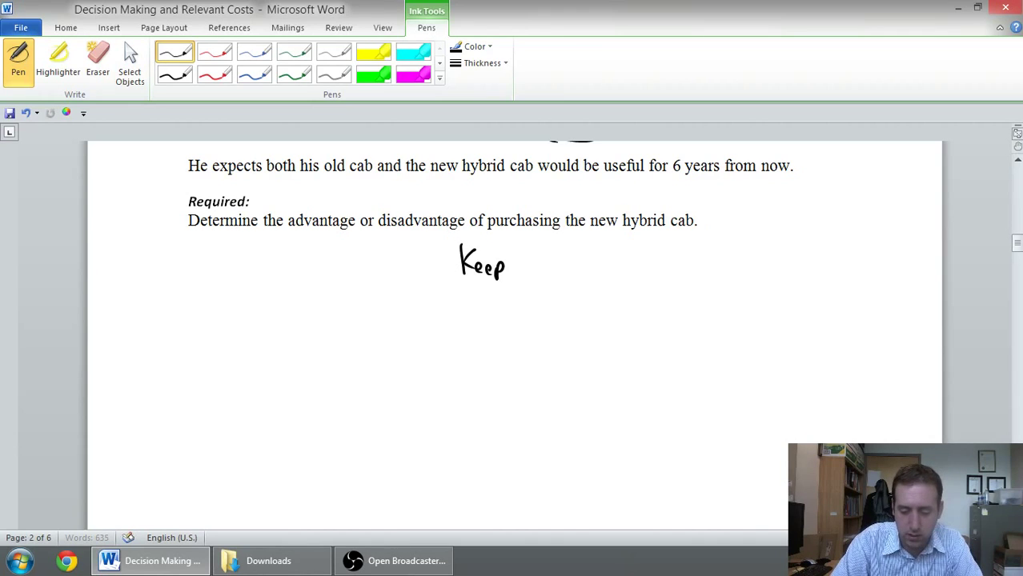
{"action": "left_click_drag", "start_coordinate": [607, 260], "coordinate": [618, 261]}
{"action": "left_click_drag", "start_coordinate": [626, 262], "coordinate": [617, 274]}
{"action": "left_click_drag", "start_coordinate": [709, 249], "coordinate": [709, 270]}
{"action": "left_click_drag", "start_coordinate": [710, 250], "coordinate": [738, 272]}
{"action": "mouse_move", "coordinate": [733, 258]}
{"action": "left_mouse_down"}
{"action": "mouse_move", "coordinate": [735, 282]}
{"action": "mouse_move", "coordinate": [749, 275]}
{"action": "left_mouse_up"}
{"action": "left_click_drag", "start_coordinate": [762, 263], "coordinate": [770, 273]}
{"action": "left_click_drag", "start_coordinate": [777, 268], "coordinate": [785, 272]}
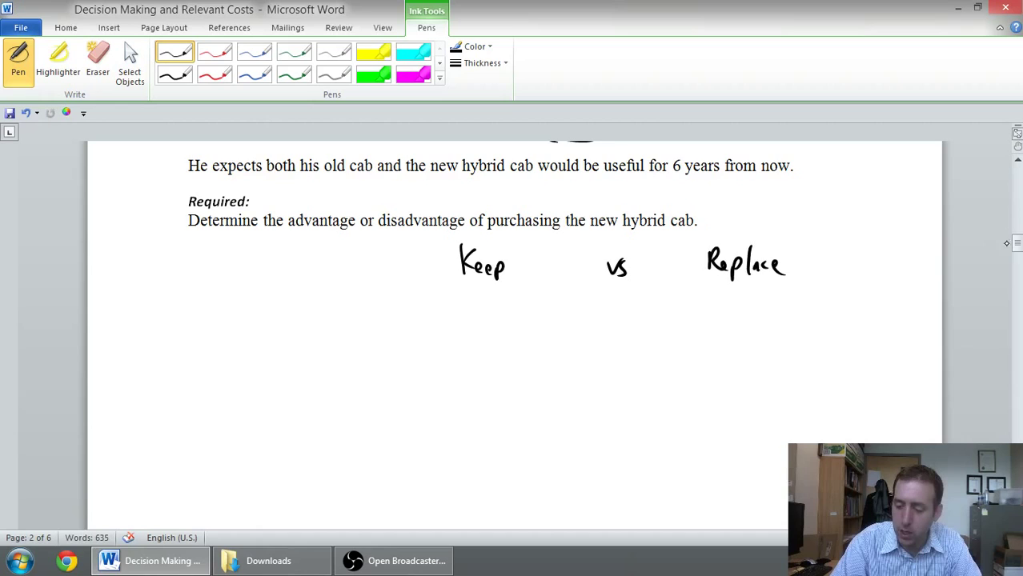
Step: Handwrite the row label "Operating Cost" below the Keep and Replace headings
{"action": "left_click_drag", "start_coordinate": [1017, 244], "coordinate": [1017, 237]}
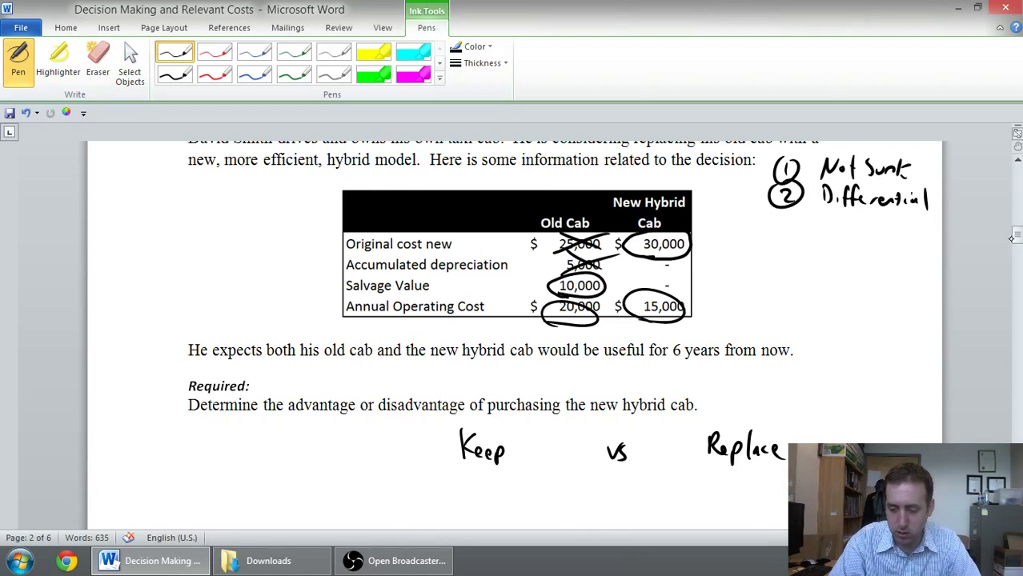
{"action": "left_click_drag", "start_coordinate": [1017, 235], "coordinate": [1017, 243]}
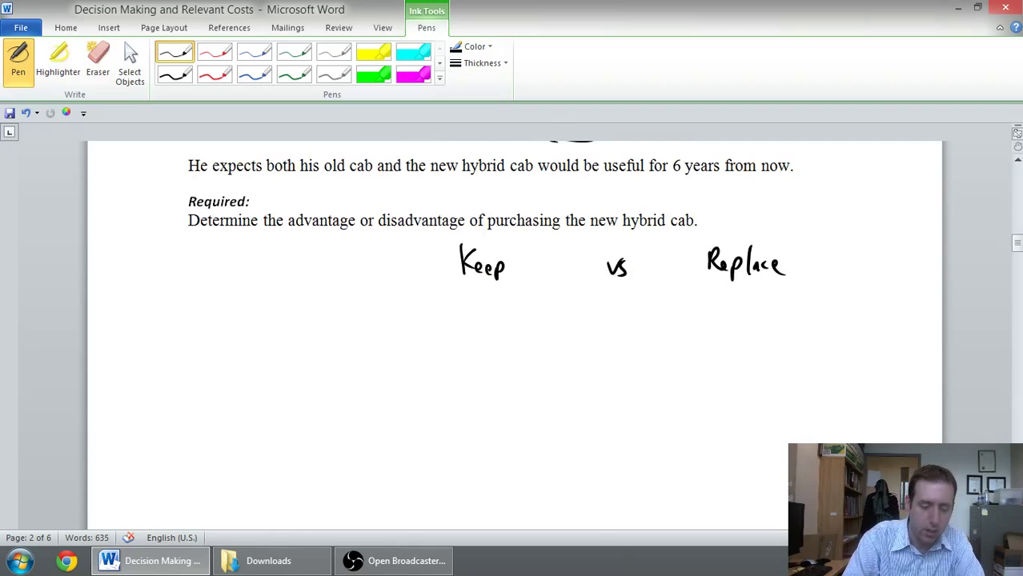
{"action": "mouse_move", "coordinate": [233, 287]}
{"action": "left_mouse_down"}
{"action": "mouse_move", "coordinate": [251, 303]}
{"action": "mouse_move", "coordinate": [282, 291]}
{"action": "mouse_move", "coordinate": [296, 317]}
{"action": "mouse_move", "coordinate": [321, 304]}
{"action": "left_mouse_up"}
{"action": "mouse_move", "coordinate": [333, 285]}
{"action": "left_mouse_down"}
{"action": "mouse_move", "coordinate": [334, 305]}
{"action": "mouse_move", "coordinate": [343, 293]}
{"action": "left_mouse_up"}
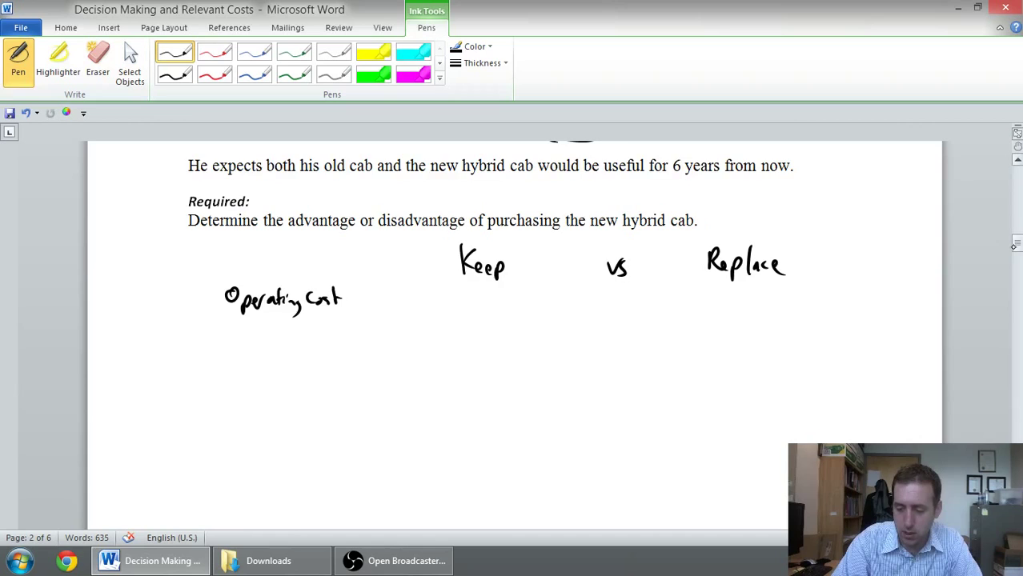
Step: Write the calculation "6x20k" beside the Operating Cost label and 120,000 in the Keep column
{"action": "mouse_move", "coordinate": [1013, 246]}
{"action": "left_mouse_down"}
{"action": "mouse_move", "coordinate": [1014, 238]}
{"action": "mouse_move", "coordinate": [1017, 246]}
{"action": "left_mouse_up"}
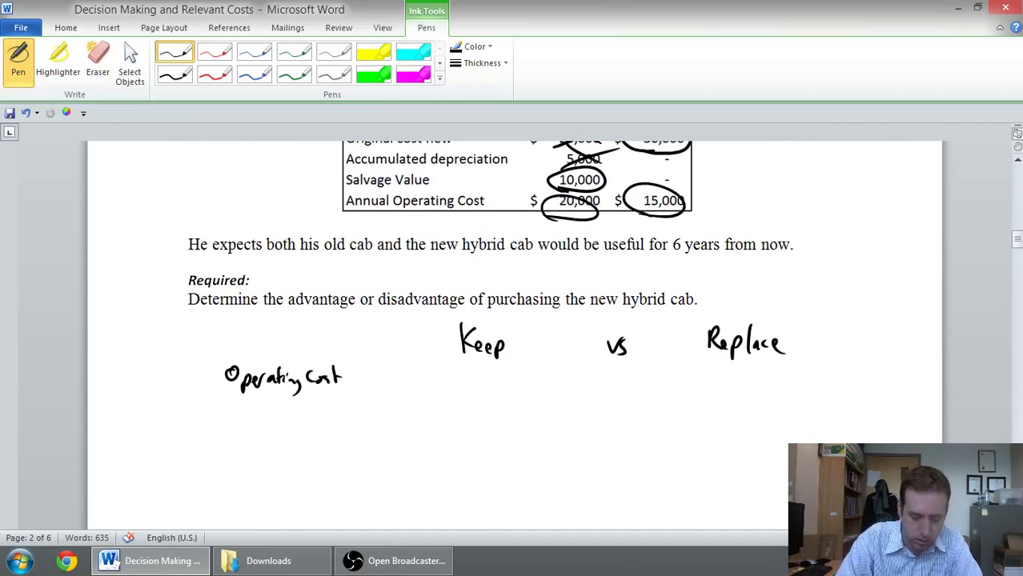
{"action": "mouse_move", "coordinate": [376, 366]}
{"action": "left_mouse_down"}
{"action": "mouse_move", "coordinate": [374, 377]}
{"action": "mouse_move", "coordinate": [388, 379]}
{"action": "left_mouse_up"}
{"action": "mouse_move", "coordinate": [388, 369]}
{"action": "left_mouse_down"}
{"action": "mouse_move", "coordinate": [379, 379]}
{"action": "mouse_move", "coordinate": [405, 366]}
{"action": "left_mouse_up"}
{"action": "left_click_drag", "start_coordinate": [413, 362], "coordinate": [415, 377]}
{"action": "mouse_move", "coordinate": [409, 368]}
{"action": "left_mouse_down"}
{"action": "mouse_move", "coordinate": [420, 379]}
{"action": "mouse_move", "coordinate": [485, 382]}
{"action": "left_mouse_up"}
{"action": "left_click_drag", "start_coordinate": [493, 370], "coordinate": [500, 392]}
{"action": "left_click_drag", "start_coordinate": [512, 374], "coordinate": [521, 375]}
{"action": "left_click_drag", "start_coordinate": [530, 373], "coordinate": [530, 374]}
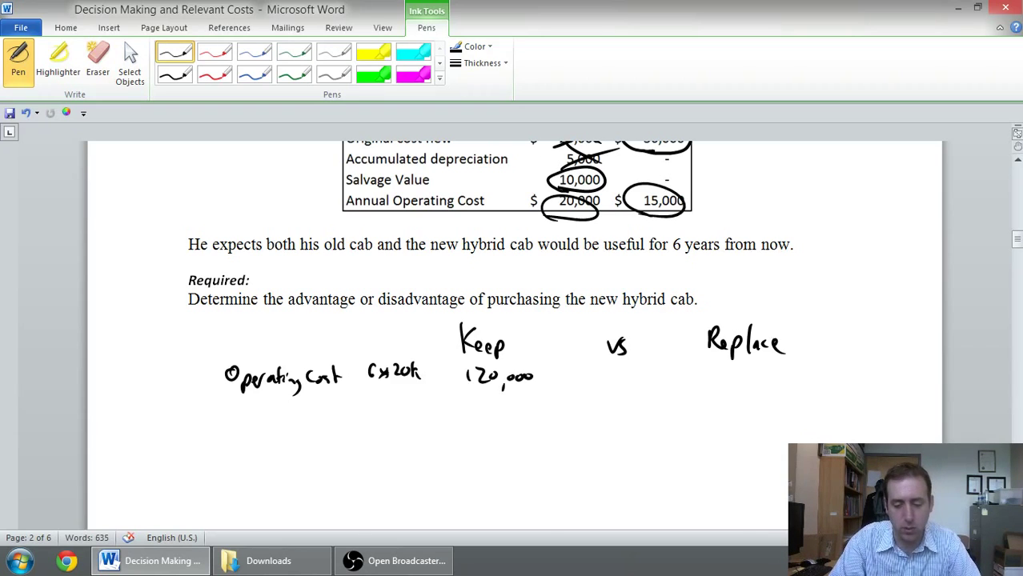
Step: Write 90,000 as the operating cost in the Replace column
{"action": "left_click_drag", "start_coordinate": [1017, 240], "coordinate": [1017, 235]}
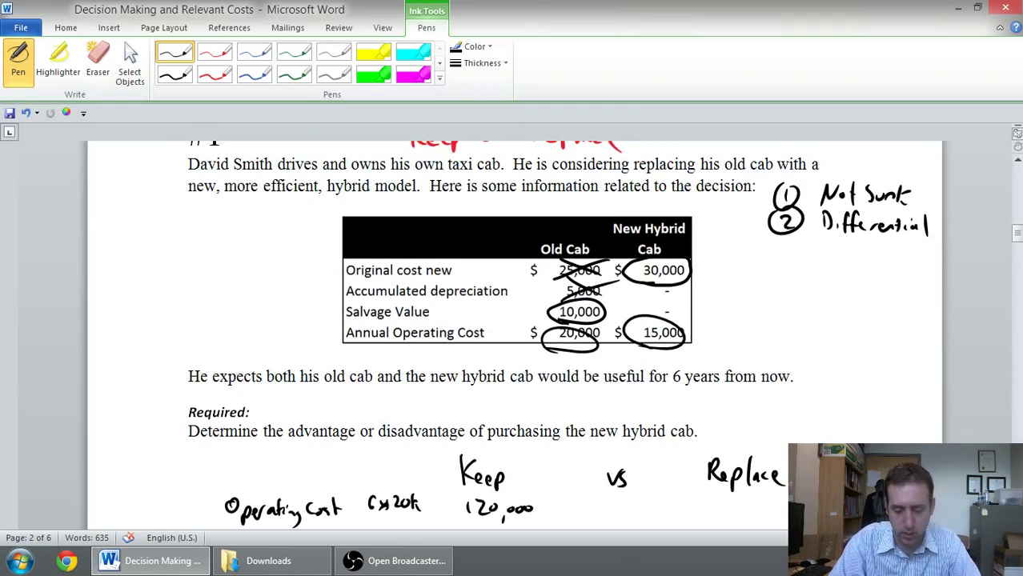
{"action": "left_click_drag", "start_coordinate": [1013, 239], "coordinate": [1017, 247]}
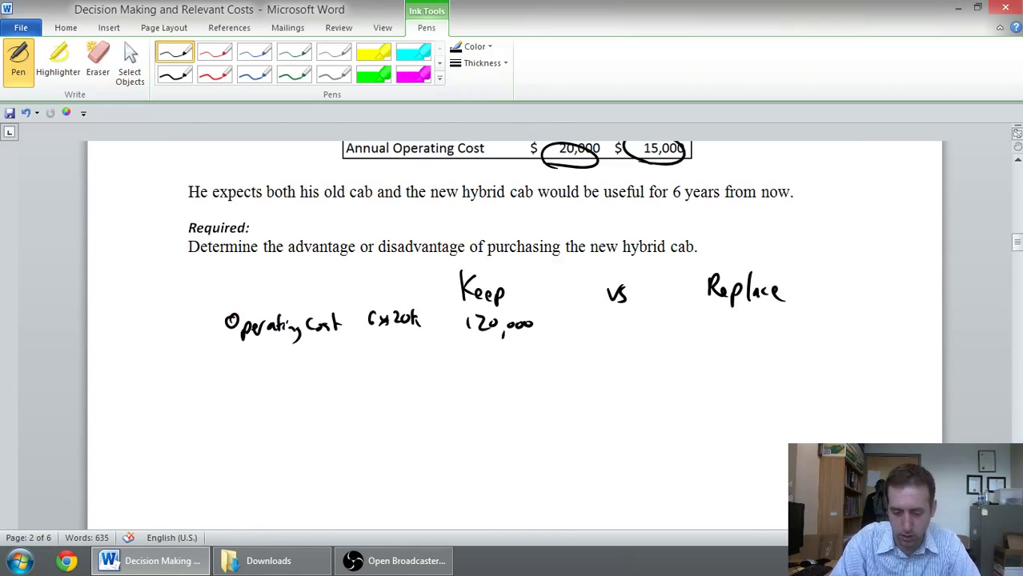
{"action": "mouse_move", "coordinate": [728, 319]}
{"action": "left_mouse_down"}
{"action": "mouse_move", "coordinate": [723, 328]}
{"action": "mouse_move", "coordinate": [739, 324]}
{"action": "mouse_move", "coordinate": [746, 347]}
{"action": "left_mouse_up"}
{"action": "left_click_drag", "start_coordinate": [757, 328], "coordinate": [772, 328]}
{"action": "left_click_drag", "start_coordinate": [782, 327], "coordinate": [784, 327]}
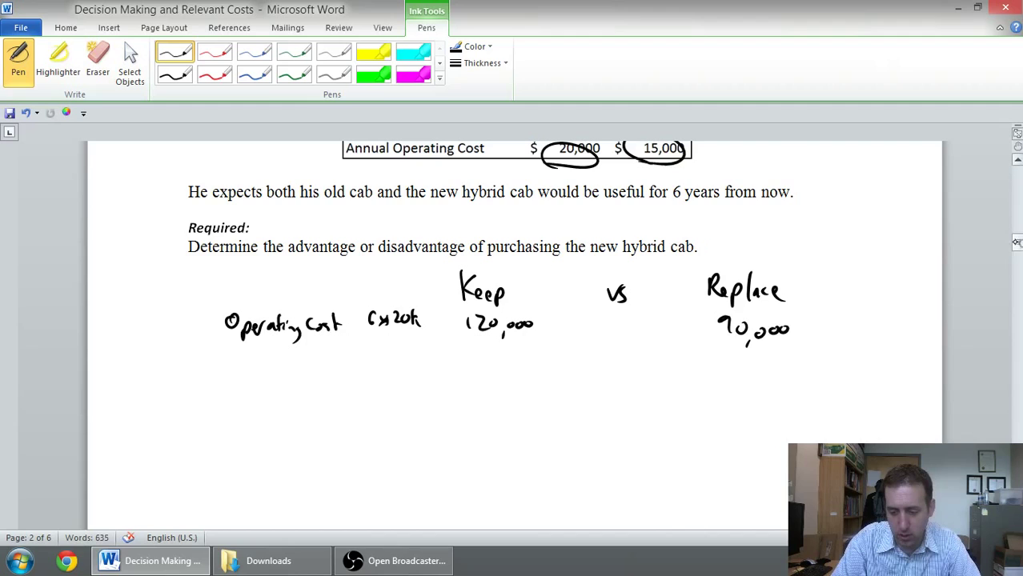
Step: Add a handwritten "New Cab cost" row with 30,000 in the Replace column
{"action": "mouse_move", "coordinate": [1017, 245]}
{"action": "left_mouse_down"}
{"action": "mouse_move", "coordinate": [1017, 233]}
{"action": "mouse_move", "coordinate": [1016, 242]}
{"action": "left_mouse_up"}
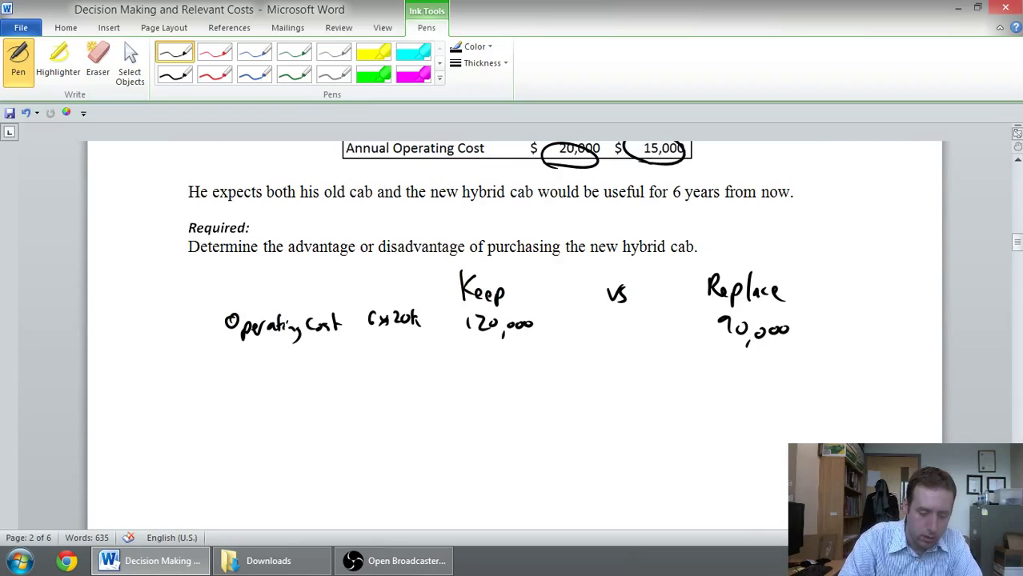
{"action": "mouse_move", "coordinate": [233, 373]}
{"action": "left_mouse_down"}
{"action": "mouse_move", "coordinate": [251, 349]}
{"action": "mouse_move", "coordinate": [269, 371]}
{"action": "mouse_move", "coordinate": [278, 360]}
{"action": "mouse_move", "coordinate": [343, 370]}
{"action": "left_mouse_up"}
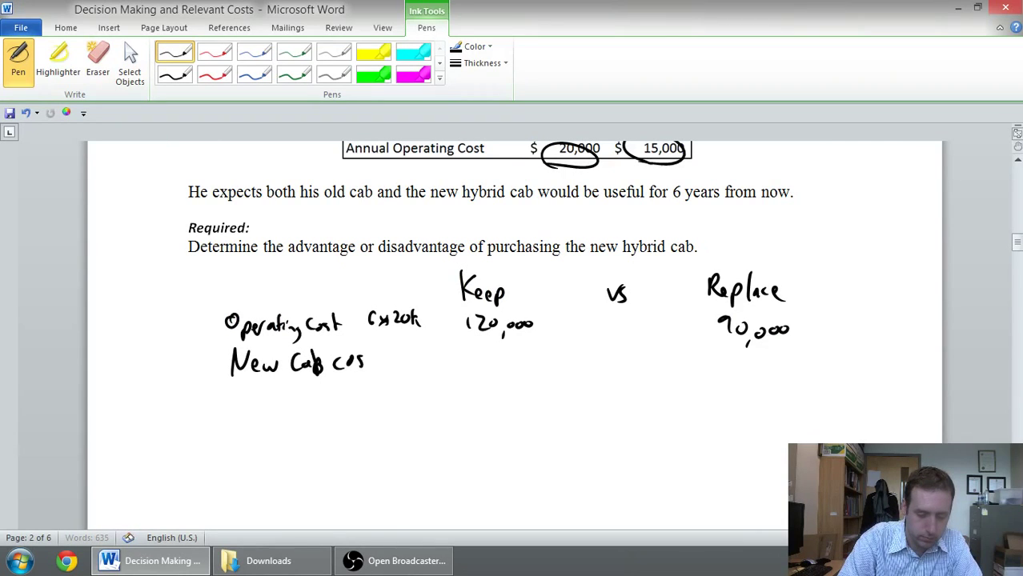
{"action": "left_click_drag", "start_coordinate": [370, 350], "coordinate": [372, 369]}
{"action": "left_click_drag", "start_coordinate": [365, 358], "coordinate": [377, 356]}
{"action": "left_click", "coordinate": [740, 369]}
{"action": "mouse_move", "coordinate": [722, 359]}
{"action": "left_mouse_down"}
{"action": "mouse_move", "coordinate": [723, 377]}
{"action": "mouse_move", "coordinate": [741, 367]}
{"action": "left_mouse_up"}
{"action": "left_click_drag", "start_coordinate": [746, 382], "coordinate": [745, 390]}
{"action": "left_click_drag", "start_coordinate": [760, 365], "coordinate": [771, 367]}
{"action": "left_click_drag", "start_coordinate": [785, 364], "coordinate": [784, 367]}
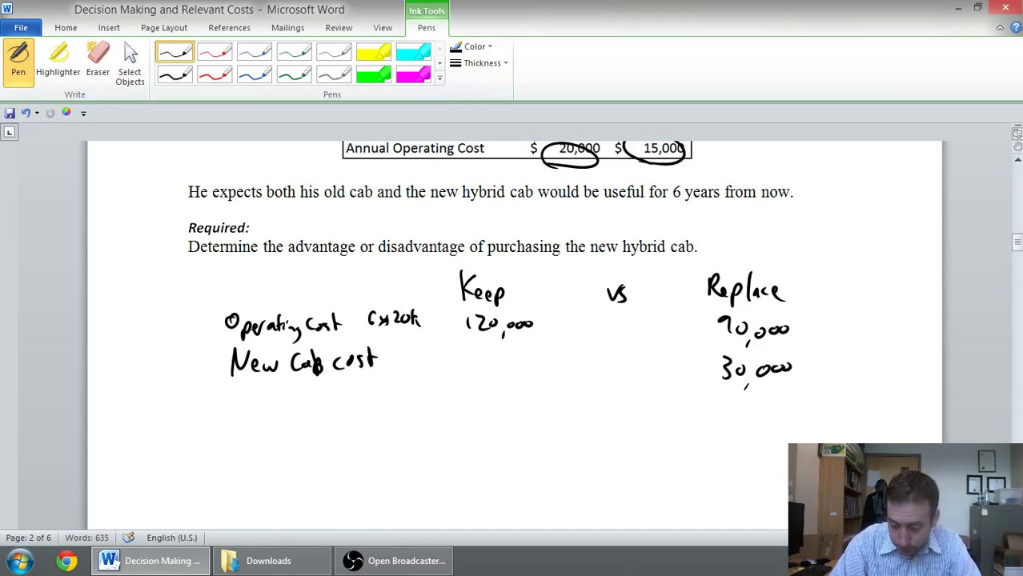
Step: Add a handwritten "Salvage of old cab" row with (10,000) in the Replace column
{"action": "left_click_drag", "start_coordinate": [1016, 245], "coordinate": [1016, 235]}
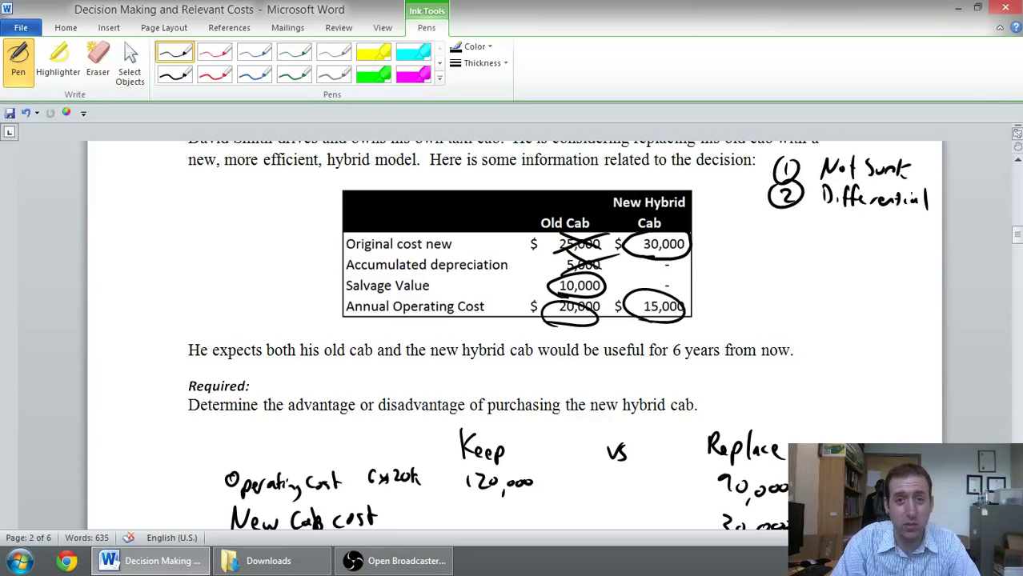
{"action": "left_click_drag", "start_coordinate": [1016, 234], "coordinate": [1016, 240]}
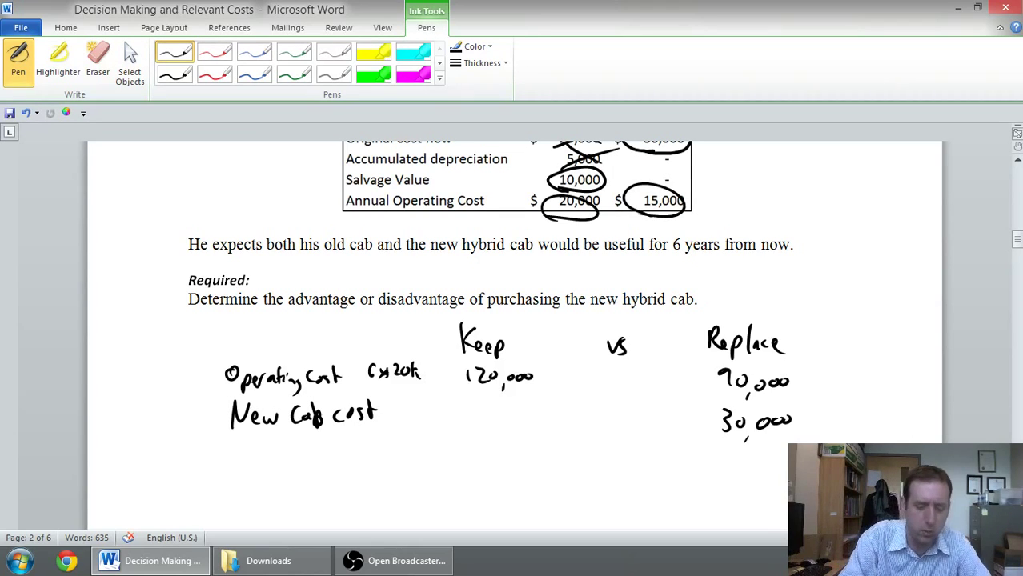
{"action": "mouse_move", "coordinate": [236, 439]}
{"action": "left_mouse_down"}
{"action": "mouse_move", "coordinate": [226, 458]}
{"action": "mouse_move", "coordinate": [297, 458]}
{"action": "left_mouse_up"}
{"action": "left_click_drag", "start_coordinate": [326, 445], "coordinate": [367, 452]}
{"action": "mouse_move", "coordinate": [378, 428]}
{"action": "left_mouse_down"}
{"action": "mouse_move", "coordinate": [377, 449]}
{"action": "mouse_move", "coordinate": [423, 447]}
{"action": "left_mouse_up"}
{"action": "mouse_move", "coordinate": [721, 433]}
{"action": "left_mouse_down"}
{"action": "mouse_move", "coordinate": [718, 457]}
{"action": "mouse_move", "coordinate": [739, 443]}
{"action": "mouse_move", "coordinate": [749, 460]}
{"action": "left_mouse_up"}
{"action": "left_click_drag", "start_coordinate": [760, 448], "coordinate": [770, 449]}
{"action": "left_click_drag", "start_coordinate": [783, 448], "coordinate": [782, 449]}
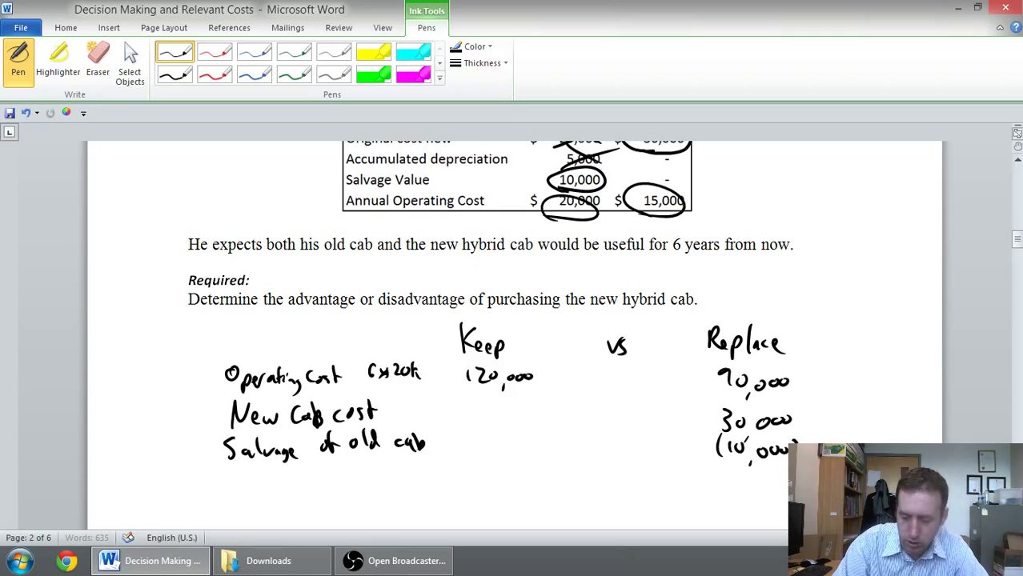
Step: Draw sum lines under the Keep and Replace columns and handwrite the row label "Total Relevant Cost"
{"action": "left_click_drag", "start_coordinate": [709, 469], "coordinate": [788, 468]}
{"action": "left_click_drag", "start_coordinate": [447, 468], "coordinate": [528, 465]}
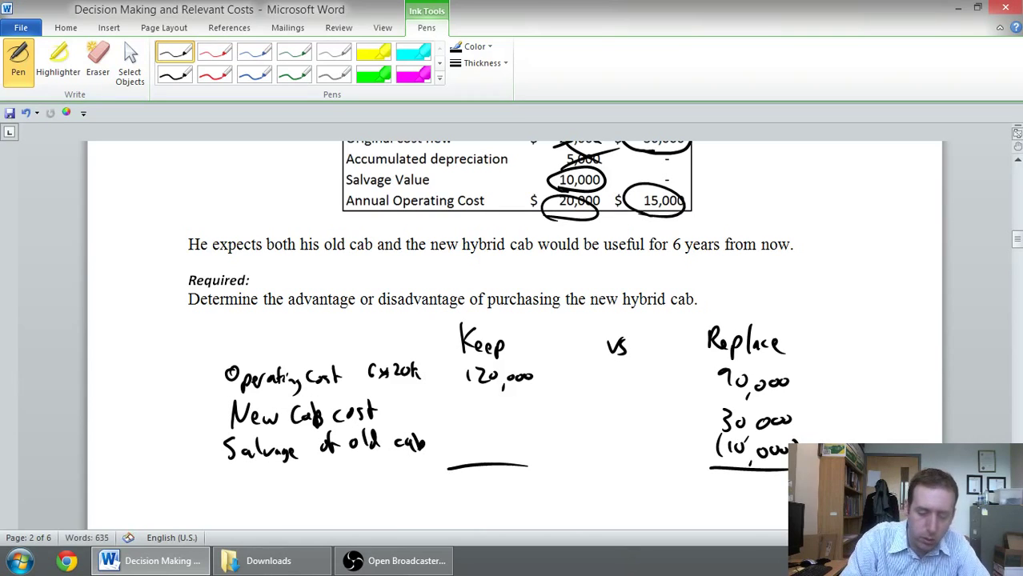
{"action": "mouse_move", "coordinate": [216, 482]}
{"action": "left_mouse_down"}
{"action": "mouse_move", "coordinate": [218, 502]}
{"action": "mouse_move", "coordinate": [227, 478]}
{"action": "left_mouse_up"}
{"action": "left_click_drag", "start_coordinate": [232, 488], "coordinate": [244, 499]}
{"action": "left_click_drag", "start_coordinate": [253, 490], "coordinate": [281, 501]}
{"action": "mouse_move", "coordinate": [287, 490]}
{"action": "left_mouse_down"}
{"action": "mouse_move", "coordinate": [317, 496]}
{"action": "mouse_move", "coordinate": [340, 484]}
{"action": "mouse_move", "coordinate": [361, 495]}
{"action": "mouse_move", "coordinate": [373, 486]}
{"action": "left_mouse_up"}
{"action": "left_click_drag", "start_coordinate": [384, 482], "coordinate": [372, 496]}
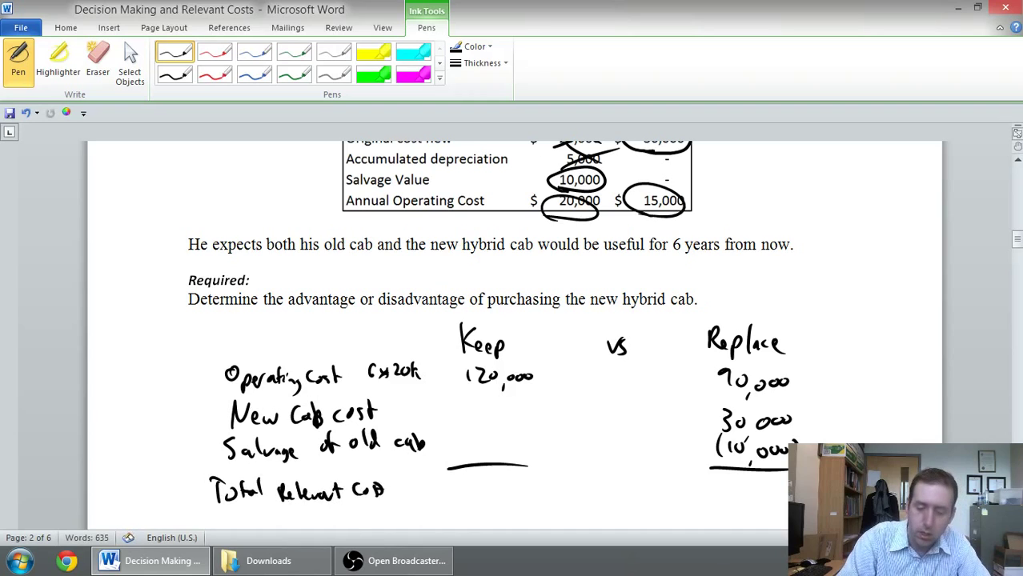
Step: Write the total relevant costs, 120,000 in the Keep column and 110,000 in the Replace column
{"action": "left_click_drag", "start_coordinate": [464, 479], "coordinate": [464, 504]}
{"action": "mouse_move", "coordinate": [469, 483]}
{"action": "left_mouse_down"}
{"action": "mouse_move", "coordinate": [481, 502]}
{"action": "mouse_move", "coordinate": [489, 489]}
{"action": "mouse_move", "coordinate": [502, 509]}
{"action": "left_mouse_up"}
{"action": "left_click_drag", "start_coordinate": [513, 491], "coordinate": [522, 493]}
{"action": "left_click_drag", "start_coordinate": [532, 492], "coordinate": [532, 493]}
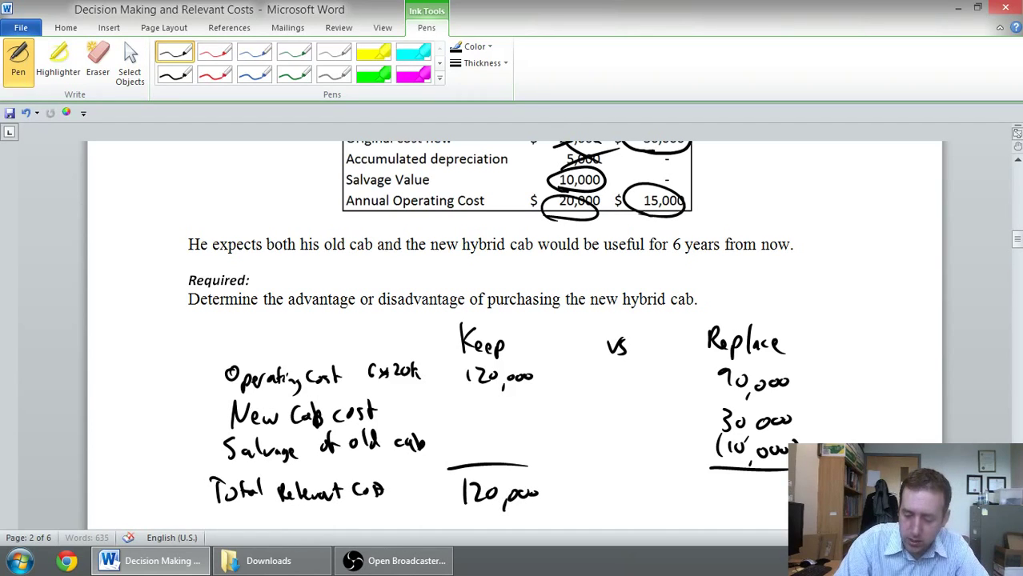
{"action": "left_click_drag", "start_coordinate": [730, 477], "coordinate": [730, 494]}
{"action": "left_click_drag", "start_coordinate": [741, 474], "coordinate": [740, 492]}
{"action": "left_click_drag", "start_coordinate": [752, 474], "coordinate": [757, 505]}
{"action": "left_click_drag", "start_coordinate": [768, 480], "coordinate": [776, 482]}
{"action": "left_click_drag", "start_coordinate": [784, 484], "coordinate": [784, 484]}
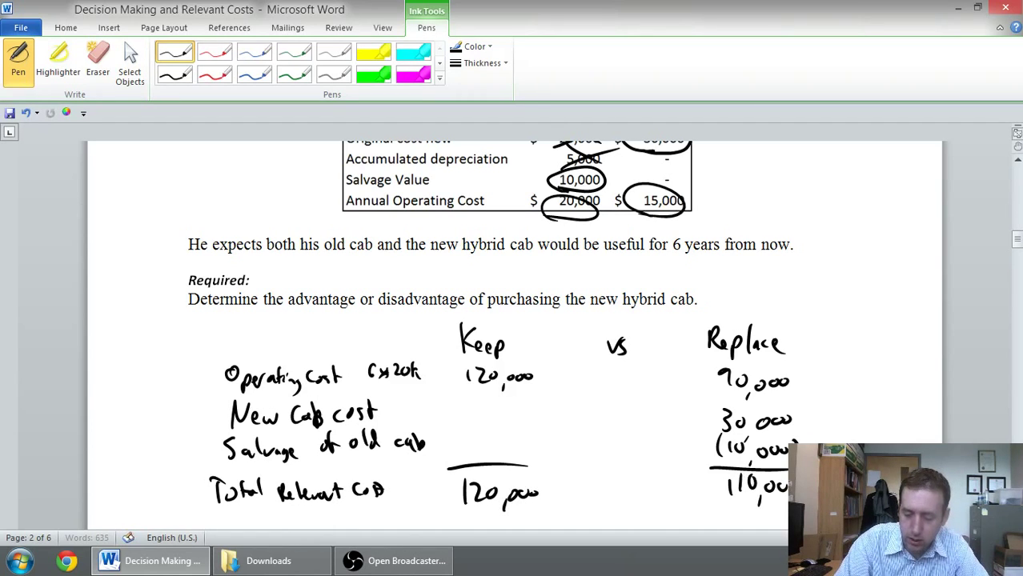
Step: Double-underline both total relevant costs and put a check mark beside the Replace total
{"action": "mouse_move", "coordinate": [723, 502]}
{"action": "left_mouse_down"}
{"action": "mouse_move", "coordinate": [787, 501]}
{"action": "mouse_move", "coordinate": [788, 513]}
{"action": "left_mouse_up"}
{"action": "left_click_drag", "start_coordinate": [448, 513], "coordinate": [528, 511]}
{"action": "left_click_drag", "start_coordinate": [453, 521], "coordinate": [538, 517]}
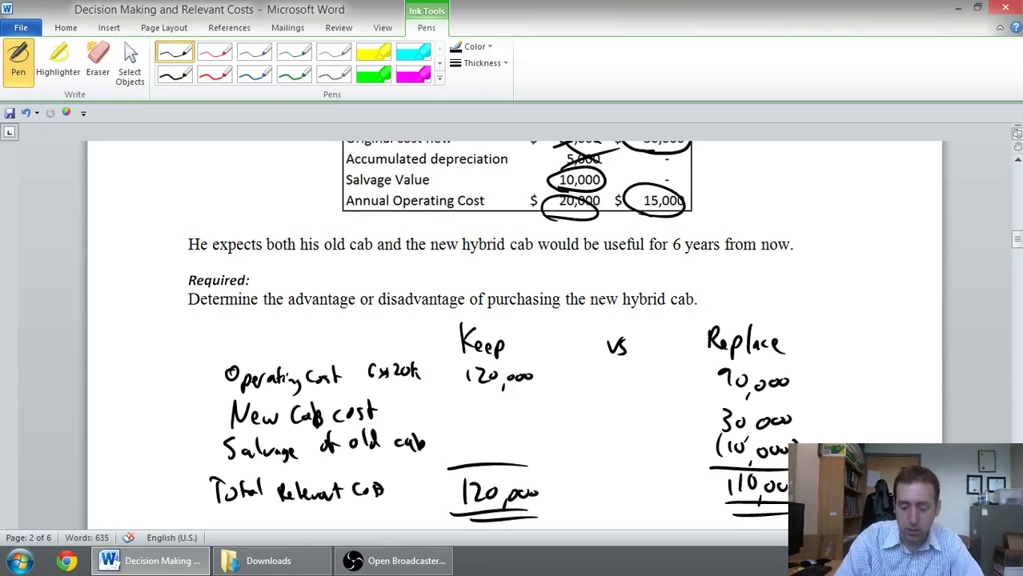
{"action": "left_click_drag", "start_coordinate": [698, 494], "coordinate": [733, 477]}
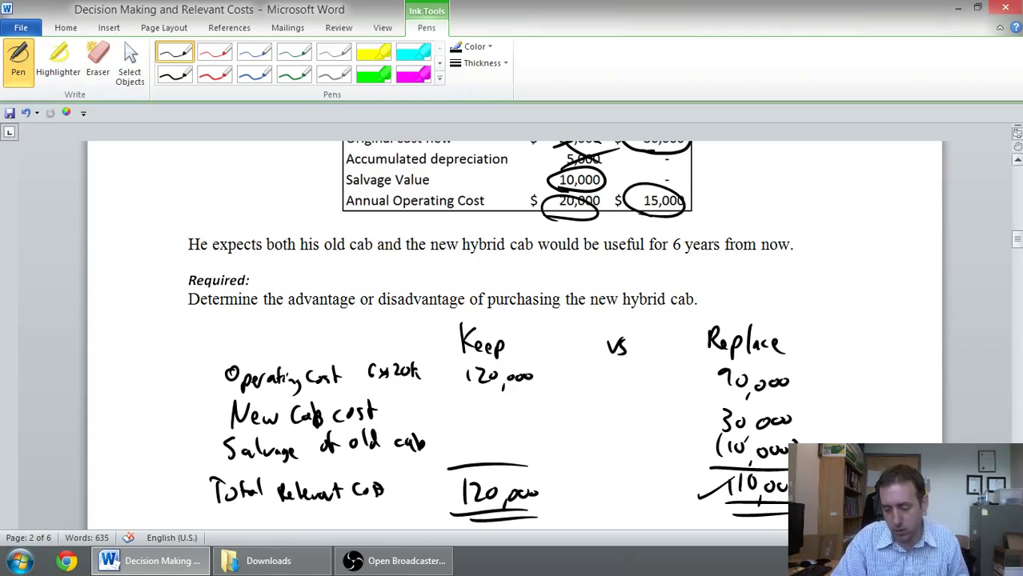
Step: Handwrite the line "Cost Savings of New Cab" in the blank space below the Total Relevant Cost row
{"action": "scroll", "coordinate": [998, 377], "scroll_direction": "down", "scroll_amount": 1}
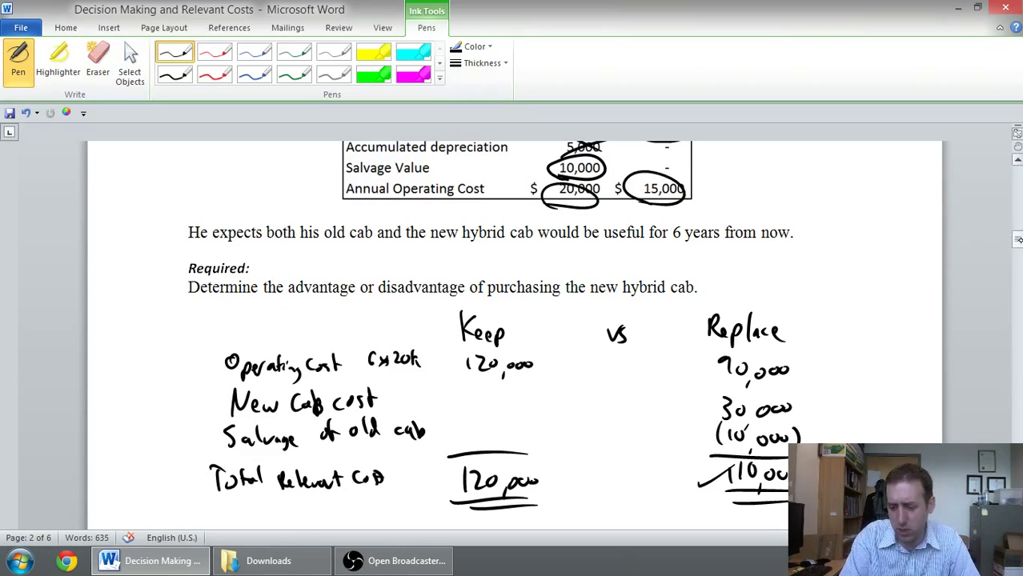
{"action": "left_click_drag", "start_coordinate": [1019, 238], "coordinate": [1018, 256]}
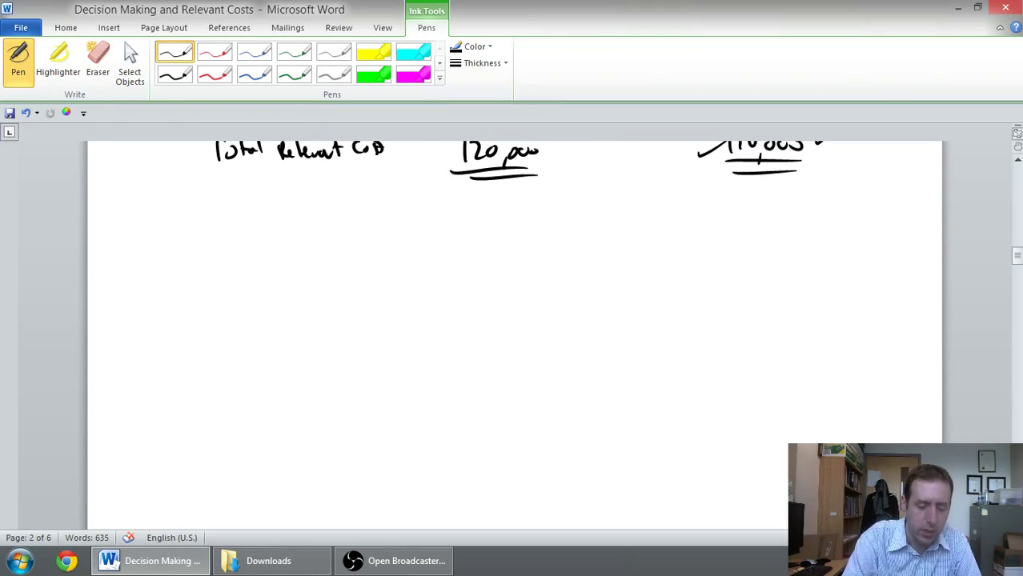
{"action": "mouse_move", "coordinate": [226, 216]}
{"action": "left_mouse_down"}
{"action": "mouse_move", "coordinate": [221, 246]}
{"action": "mouse_move", "coordinate": [288, 248]}
{"action": "left_mouse_up"}
{"action": "mouse_move", "coordinate": [302, 229]}
{"action": "left_mouse_down"}
{"action": "mouse_move", "coordinate": [304, 248]}
{"action": "mouse_move", "coordinate": [309, 237]}
{"action": "left_mouse_up"}
{"action": "mouse_move", "coordinate": [324, 247]}
{"action": "left_mouse_down"}
{"action": "mouse_move", "coordinate": [334, 237]}
{"action": "mouse_move", "coordinate": [325, 254]}
{"action": "left_mouse_up"}
{"action": "left_click_drag", "start_coordinate": [339, 247], "coordinate": [361, 253]}
{"action": "mouse_move", "coordinate": [365, 245]}
{"action": "left_mouse_down"}
{"action": "mouse_move", "coordinate": [369, 254]}
{"action": "mouse_move", "coordinate": [384, 248]}
{"action": "left_mouse_up"}
{"action": "mouse_move", "coordinate": [386, 243]}
{"action": "left_mouse_down"}
{"action": "mouse_move", "coordinate": [392, 255]}
{"action": "mouse_move", "coordinate": [424, 245]}
{"action": "left_mouse_up"}
{"action": "left_click", "coordinate": [423, 247]}
{"action": "left_click_drag", "start_coordinate": [442, 226], "coordinate": [433, 252]}
{"action": "mouse_move", "coordinate": [431, 239]}
{"action": "left_mouse_down"}
{"action": "mouse_move", "coordinate": [482, 227]}
{"action": "mouse_move", "coordinate": [493, 250]}
{"action": "mouse_move", "coordinate": [535, 253]}
{"action": "left_mouse_up"}
{"action": "left_click_drag", "start_coordinate": [553, 245], "coordinate": [569, 254]}
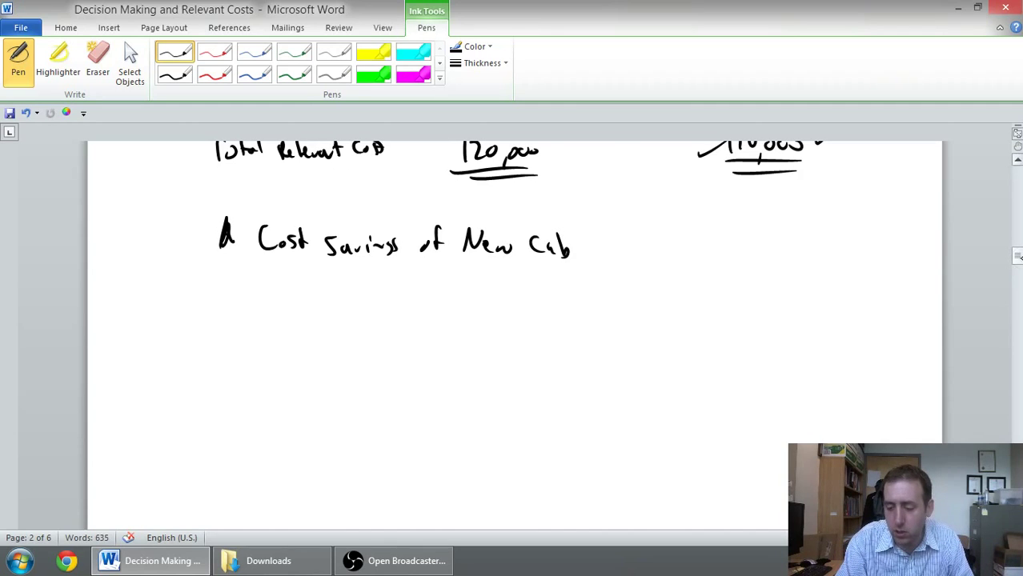
Step: Complete the cost savings line with the handwritten calculation "5K/year*6" and the amount 30K
{"action": "left_click_drag", "start_coordinate": [1017, 256], "coordinate": [989, 235]}
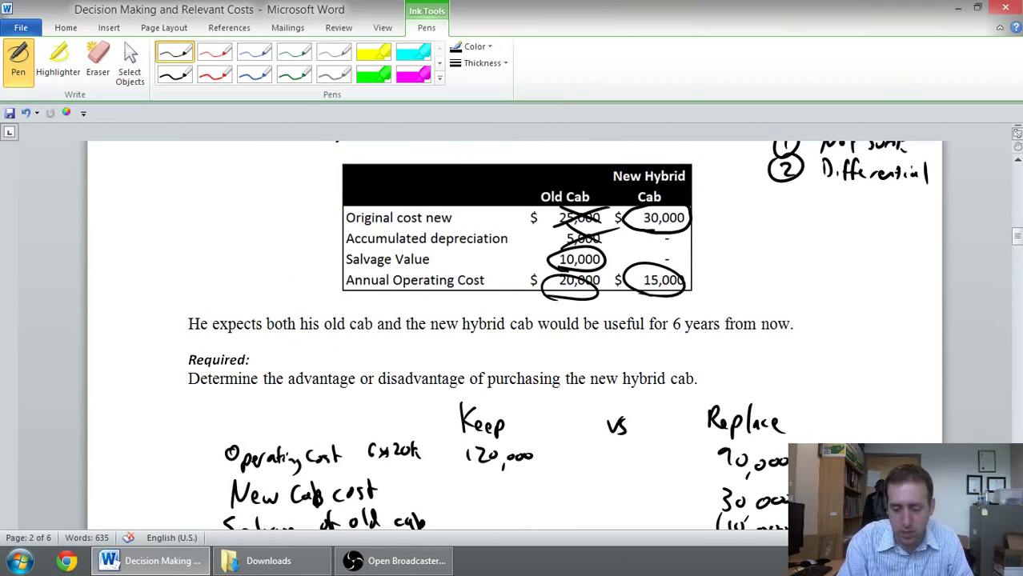
{"action": "left_click_drag", "start_coordinate": [1014, 232], "coordinate": [1016, 254]}
{"action": "mouse_move", "coordinate": [613, 285]}
{"action": "left_mouse_down"}
{"action": "mouse_move", "coordinate": [602, 305]}
{"action": "mouse_move", "coordinate": [661, 317]}
{"action": "mouse_move", "coordinate": [706, 290]}
{"action": "left_mouse_up"}
{"action": "mouse_move", "coordinate": [695, 288]}
{"action": "left_mouse_down"}
{"action": "mouse_move", "coordinate": [703, 305]}
{"action": "mouse_move", "coordinate": [716, 303]}
{"action": "left_mouse_up"}
{"action": "mouse_move", "coordinate": [799, 285]}
{"action": "left_mouse_down"}
{"action": "mouse_move", "coordinate": [799, 312]}
{"action": "mouse_move", "coordinate": [814, 295]}
{"action": "left_mouse_up"}
{"action": "mouse_move", "coordinate": [827, 290]}
{"action": "left_mouse_down"}
{"action": "mouse_move", "coordinate": [825, 309]}
{"action": "mouse_move", "coordinate": [839, 309]}
{"action": "left_mouse_up"}
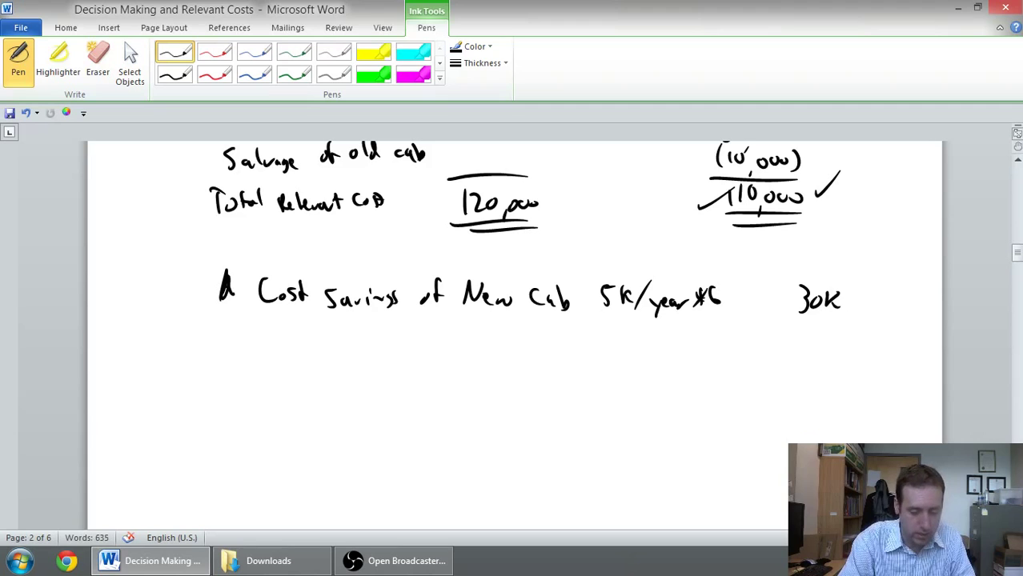
Step: Handwrite the line "Purchase cost of new cab" below the cost savings, with the amount (30K) in parentheses
{"action": "mouse_move", "coordinate": [259, 322]}
{"action": "left_mouse_down"}
{"action": "mouse_move", "coordinate": [285, 348]}
{"action": "mouse_move", "coordinate": [352, 351]}
{"action": "mouse_move", "coordinate": [397, 349]}
{"action": "mouse_move", "coordinate": [445, 325]}
{"action": "mouse_move", "coordinate": [528, 346]}
{"action": "mouse_move", "coordinate": [561, 327]}
{"action": "left_mouse_up"}
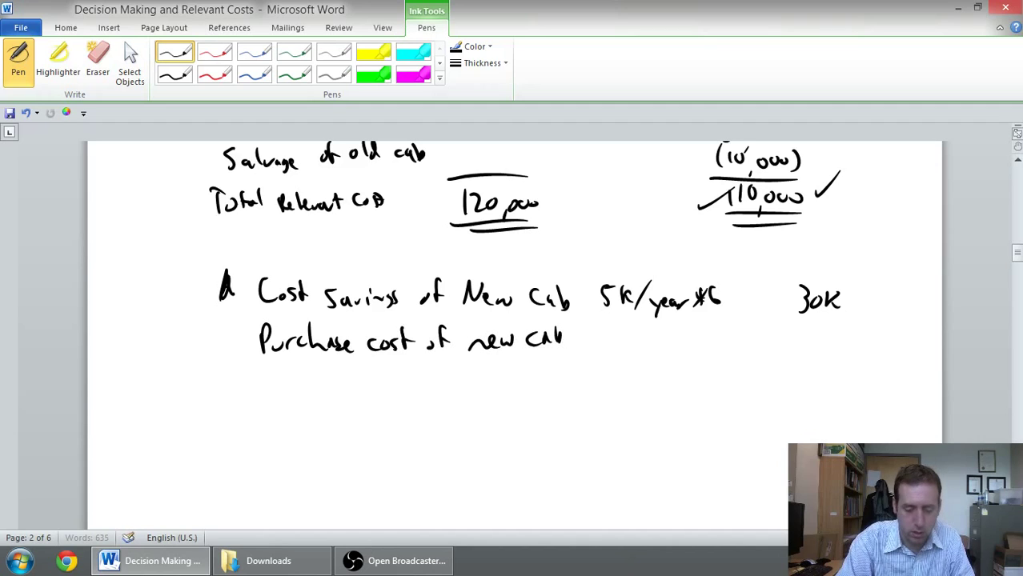
{"action": "mouse_move", "coordinate": [795, 331]}
{"action": "left_mouse_down"}
{"action": "mouse_move", "coordinate": [792, 358]}
{"action": "mouse_move", "coordinate": [805, 358]}
{"action": "left_mouse_up"}
{"action": "left_click_drag", "start_coordinate": [817, 343], "coordinate": [829, 356]}
{"action": "left_click_drag", "start_coordinate": [838, 336], "coordinate": [846, 360]}
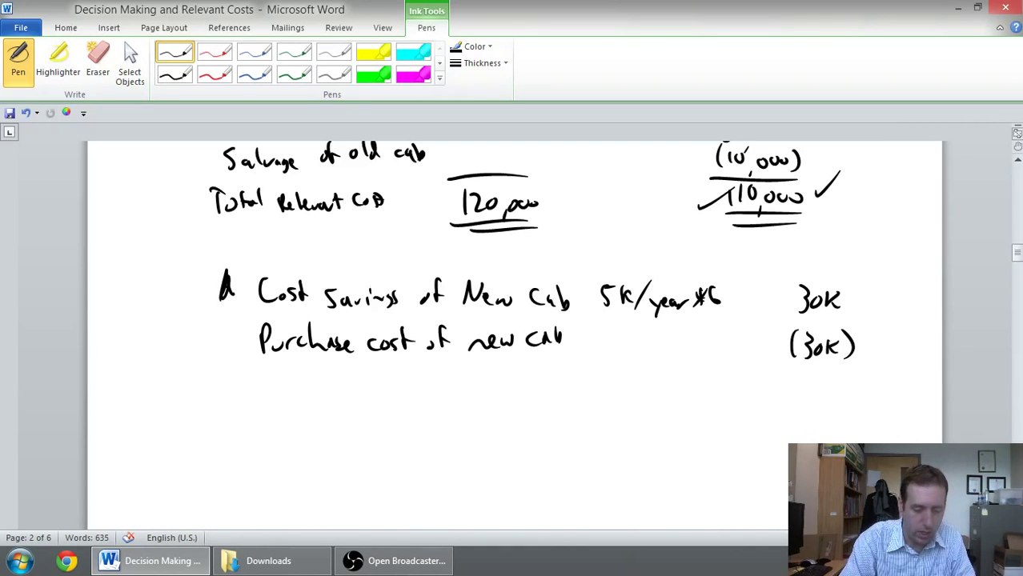
Step: Handwrite the line "Salvage Value" below the purchase cost, with the amount 10K in the amounts column
{"action": "mouse_move", "coordinate": [269, 370]}
{"action": "left_mouse_down"}
{"action": "mouse_move", "coordinate": [258, 391]}
{"action": "mouse_move", "coordinate": [284, 394]}
{"action": "left_mouse_up"}
{"action": "mouse_move", "coordinate": [288, 365]}
{"action": "left_mouse_down"}
{"action": "mouse_move", "coordinate": [288, 393]}
{"action": "mouse_move", "coordinate": [307, 381]}
{"action": "mouse_move", "coordinate": [320, 391]}
{"action": "left_mouse_up"}
{"action": "mouse_move", "coordinate": [323, 381]}
{"action": "left_mouse_down"}
{"action": "mouse_move", "coordinate": [332, 390]}
{"action": "mouse_move", "coordinate": [381, 371]}
{"action": "left_mouse_up"}
{"action": "left_click_drag", "start_coordinate": [390, 385], "coordinate": [396, 392]}
{"action": "left_click_drag", "start_coordinate": [398, 383], "coordinate": [421, 392]}
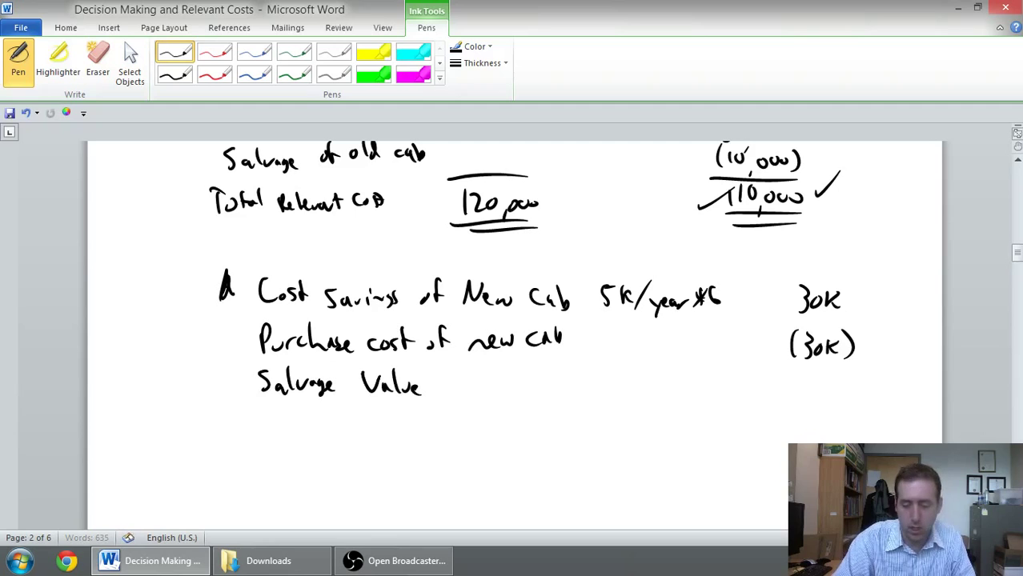
{"action": "left_click_drag", "start_coordinate": [800, 370], "coordinate": [801, 390]}
{"action": "left_click_drag", "start_coordinate": [811, 373], "coordinate": [824, 392]}
{"action": "left_click_drag", "start_coordinate": [839, 375], "coordinate": [840, 392]}
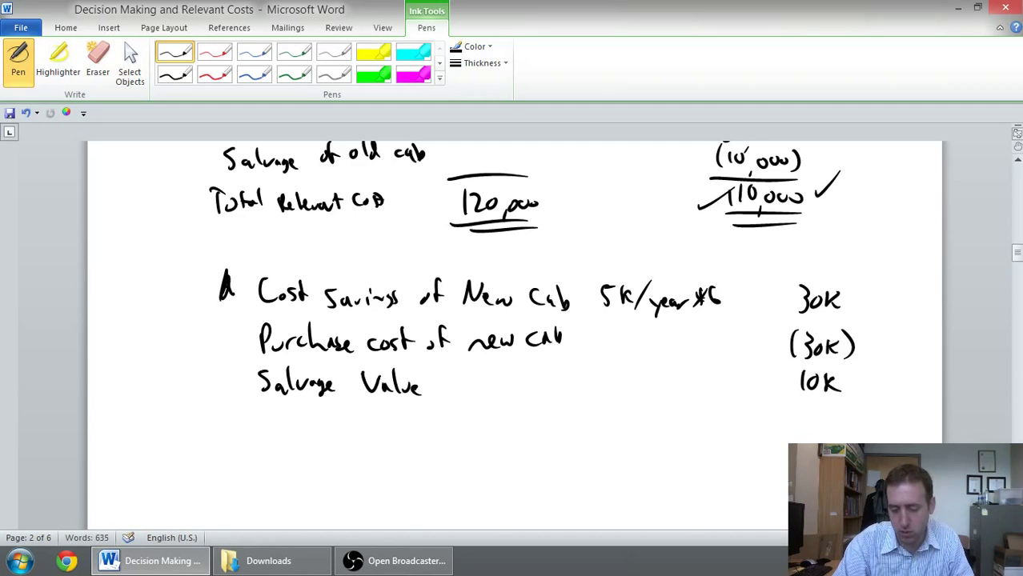
Step: Draw a sum line under the three amounts and write the double-underlined total 10K
{"action": "left_click_drag", "start_coordinate": [777, 404], "coordinate": [859, 401]}
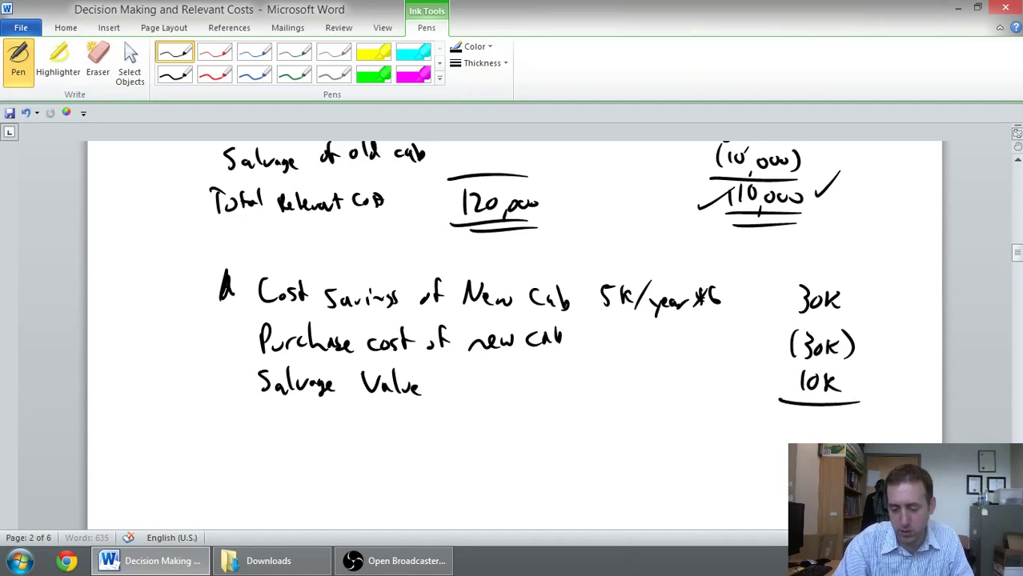
{"action": "mouse_move", "coordinate": [799, 419]}
{"action": "left_mouse_down"}
{"action": "mouse_move", "coordinate": [799, 442]}
{"action": "mouse_move", "coordinate": [812, 420]}
{"action": "left_mouse_up"}
{"action": "mouse_move", "coordinate": [824, 421]}
{"action": "left_mouse_down"}
{"action": "mouse_move", "coordinate": [824, 440]}
{"action": "mouse_move", "coordinate": [841, 438]}
{"action": "left_mouse_up"}
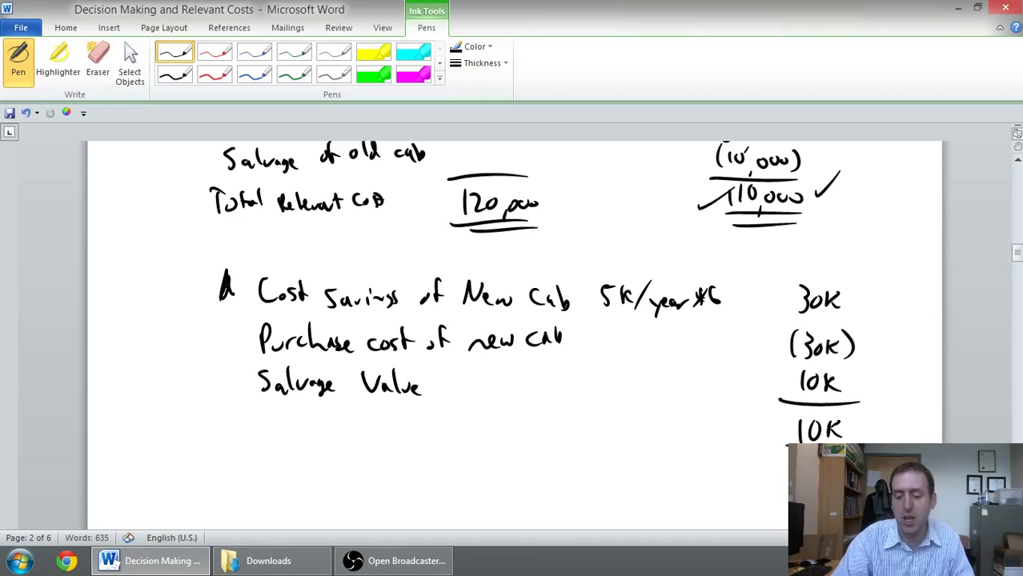
Step: Handwrite the label "Net Advantage of purchasing the new cab." beside the 10K total
{"action": "mouse_move", "coordinate": [253, 446]}
{"action": "left_mouse_down"}
{"action": "mouse_move", "coordinate": [273, 415]}
{"action": "mouse_move", "coordinate": [286, 439]}
{"action": "left_mouse_up"}
{"action": "mouse_move", "coordinate": [292, 417]}
{"action": "left_mouse_down"}
{"action": "mouse_move", "coordinate": [293, 441]}
{"action": "mouse_move", "coordinate": [297, 429]}
{"action": "left_mouse_up"}
{"action": "mouse_move", "coordinate": [320, 447]}
{"action": "left_mouse_down"}
{"action": "mouse_move", "coordinate": [333, 420]}
{"action": "mouse_move", "coordinate": [336, 445]}
{"action": "left_mouse_up"}
{"action": "mouse_move", "coordinate": [345, 432]}
{"action": "left_mouse_down"}
{"action": "mouse_move", "coordinate": [345, 418]}
{"action": "mouse_move", "coordinate": [383, 442]}
{"action": "left_mouse_up"}
{"action": "mouse_move", "coordinate": [378, 421]}
{"action": "left_mouse_down"}
{"action": "mouse_move", "coordinate": [379, 444]}
{"action": "mouse_move", "coordinate": [403, 441]}
{"action": "mouse_move", "coordinate": [397, 454]}
{"action": "left_mouse_up"}
{"action": "mouse_move", "coordinate": [404, 442]}
{"action": "left_mouse_down"}
{"action": "mouse_move", "coordinate": [511, 430]}
{"action": "mouse_move", "coordinate": [565, 445]}
{"action": "left_mouse_up"}
{"action": "mouse_move", "coordinate": [586, 412]}
{"action": "left_mouse_down"}
{"action": "mouse_move", "coordinate": [622, 432]}
{"action": "mouse_move", "coordinate": [714, 428]}
{"action": "mouse_move", "coordinate": [732, 406]}
{"action": "left_mouse_up"}
{"action": "left_click", "coordinate": [744, 429]}
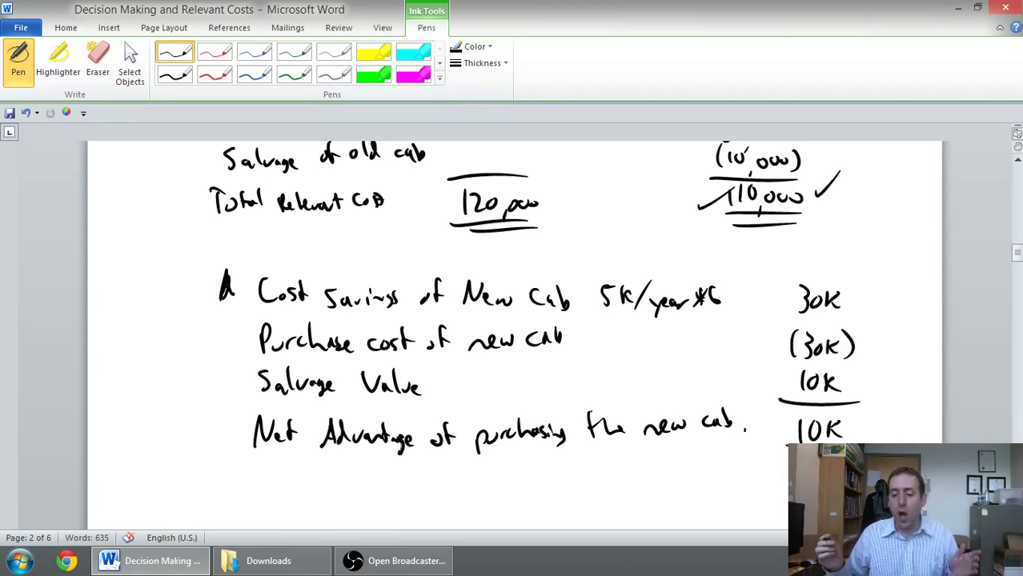
Step: Draw a large closing bracket beside the Replace column, spanning the Keep vs Replace comparison from its headings to the totals
{"action": "left_click_drag", "start_coordinate": [1015, 258], "coordinate": [1015, 249]}
{"action": "mouse_move", "coordinate": [804, 176]}
{"action": "left_mouse_down"}
{"action": "mouse_move", "coordinate": [837, 373]}
{"action": "mouse_move", "coordinate": [789, 401]}
{"action": "left_mouse_up"}
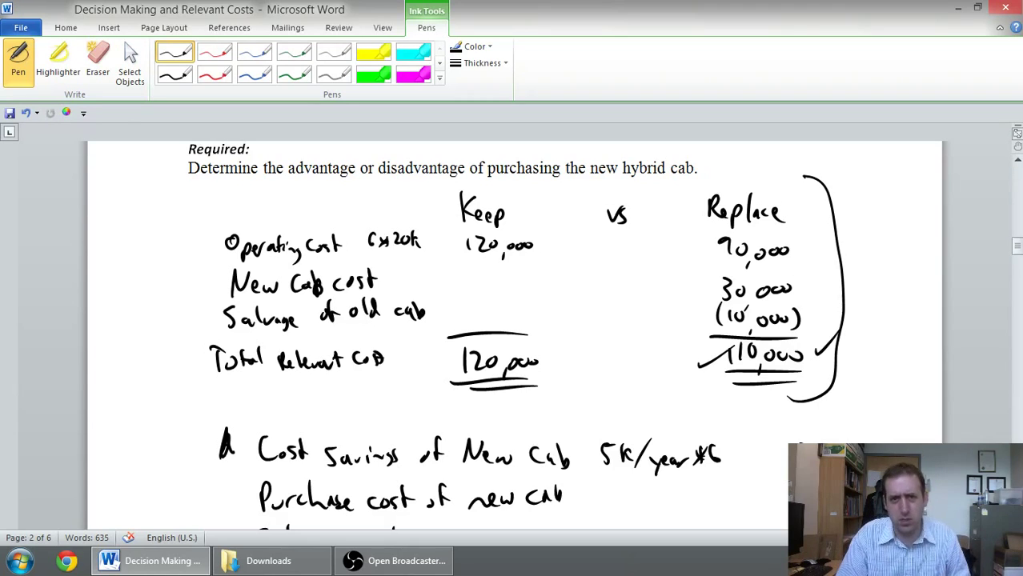
{"action": "left_click_drag", "start_coordinate": [1016, 245], "coordinate": [1017, 258]}
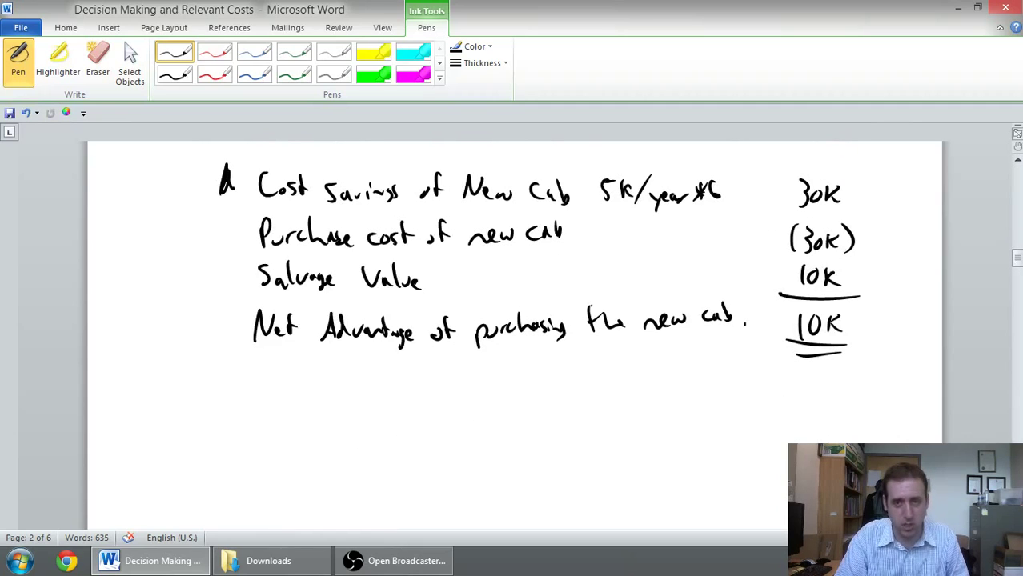